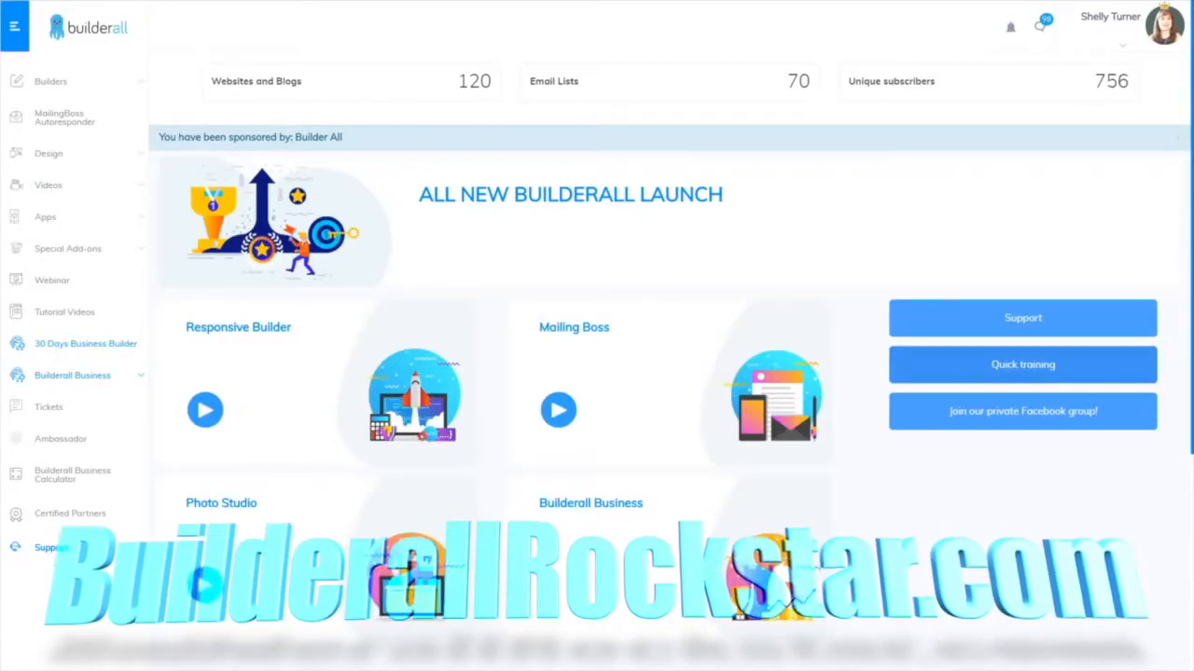
Create a new Pixel Perfect website from the "Internet Marketing - List Building Funnels" template in the Sales Funnels category
left_click(67, 81)
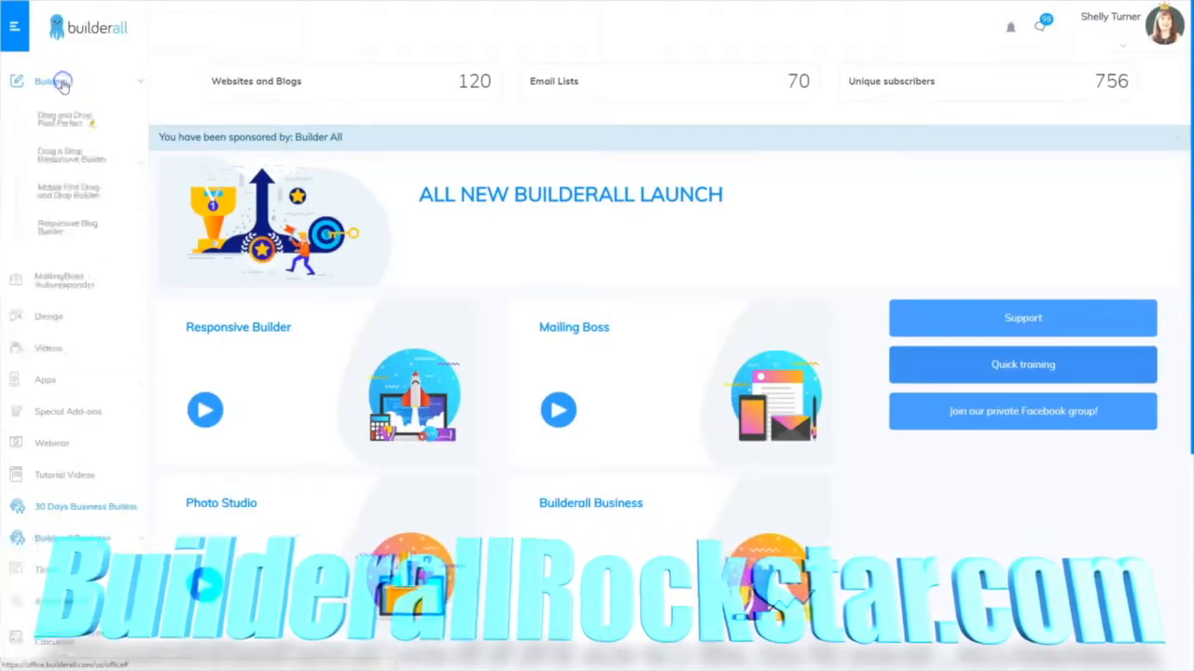
left_click(56, 119)
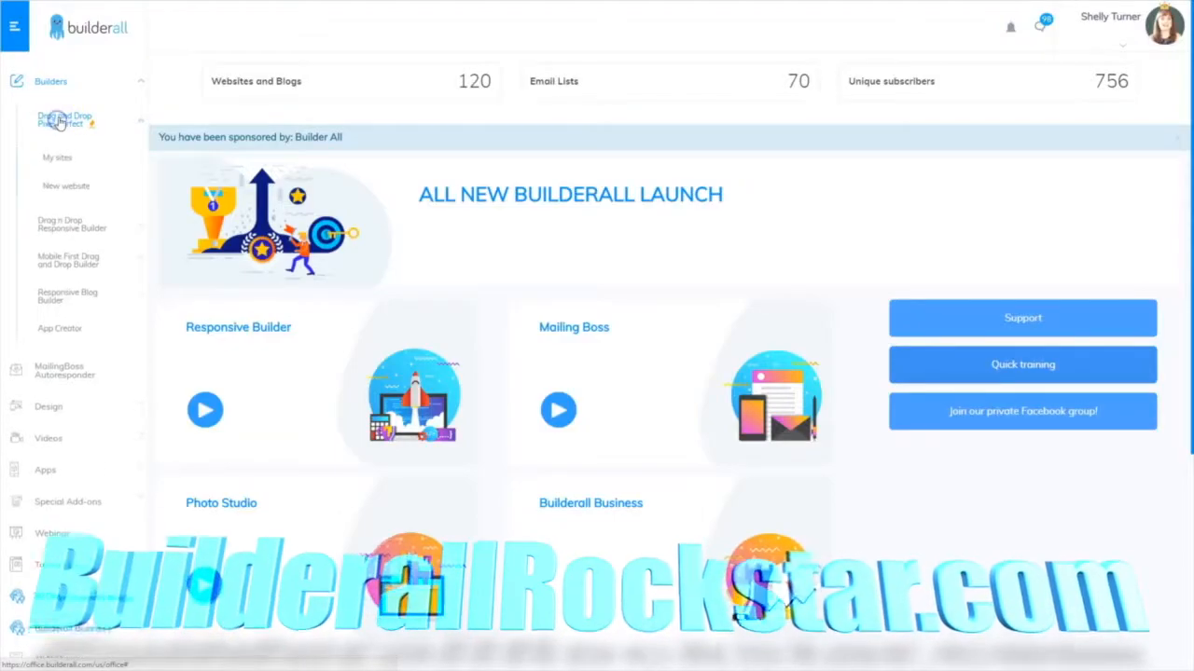
left_click(66, 184)
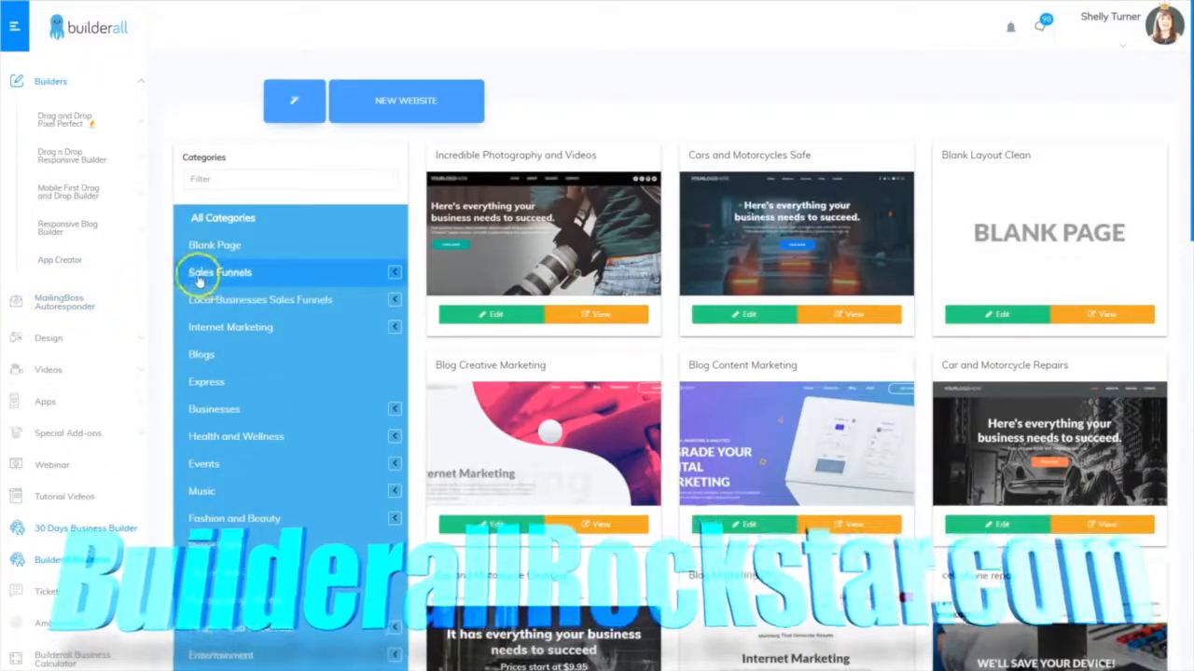
left_click(249, 272)
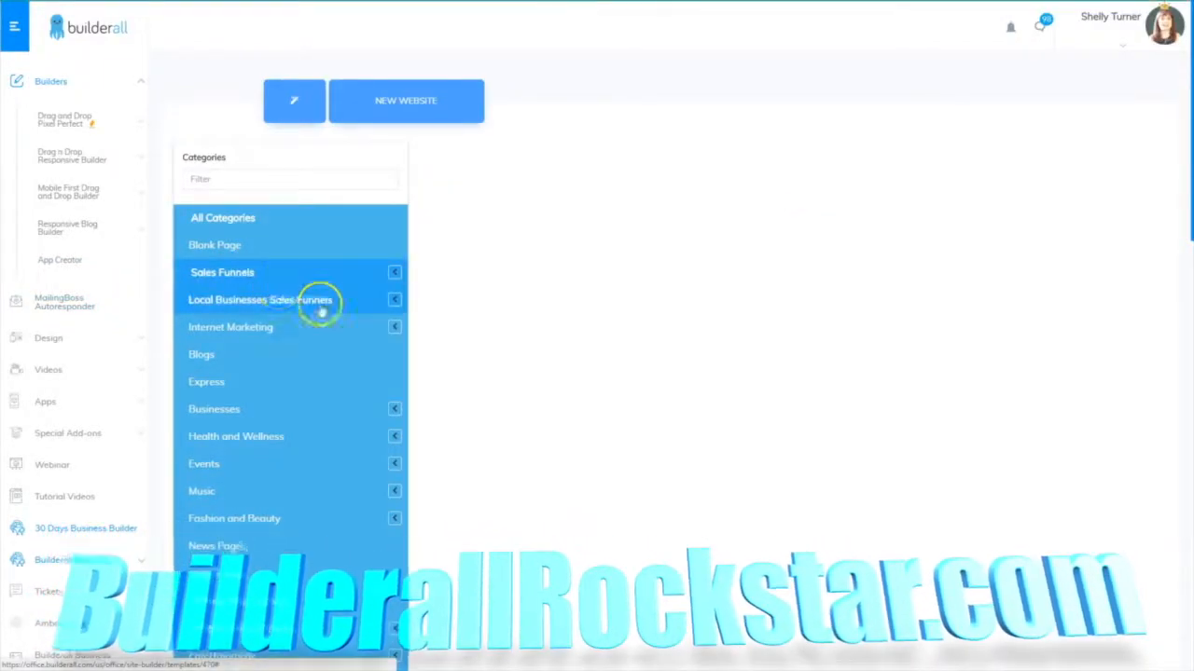
scroll(765, 476, "down", 4)
scroll(763, 475, "down", 10)
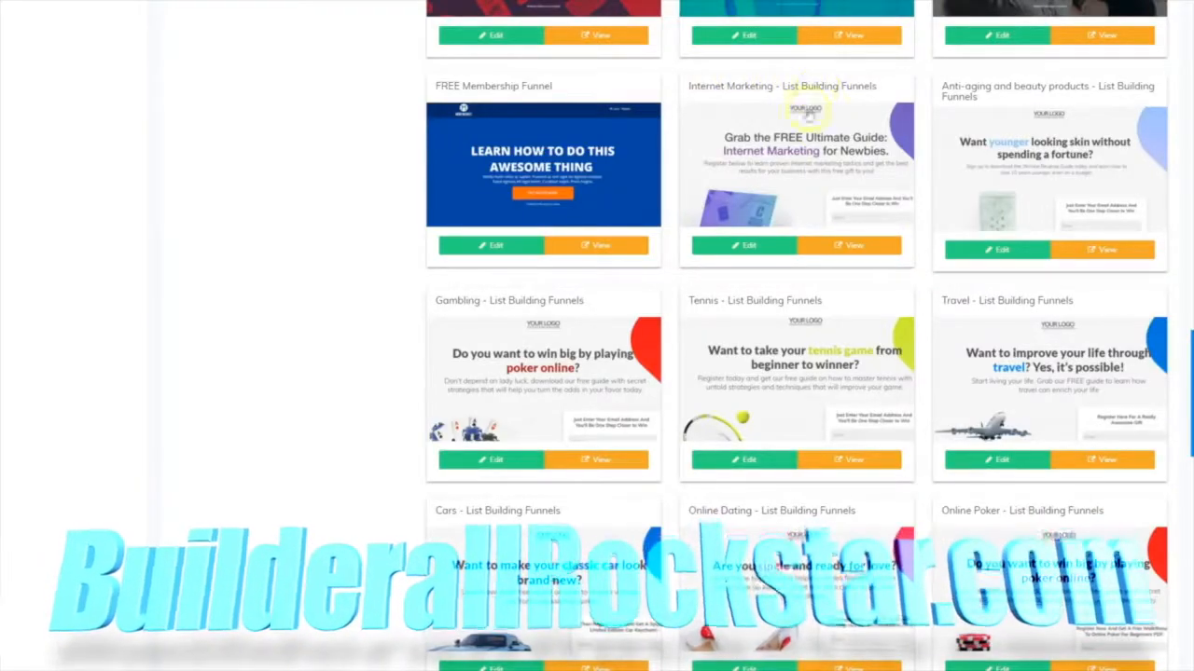
left_click(747, 250)
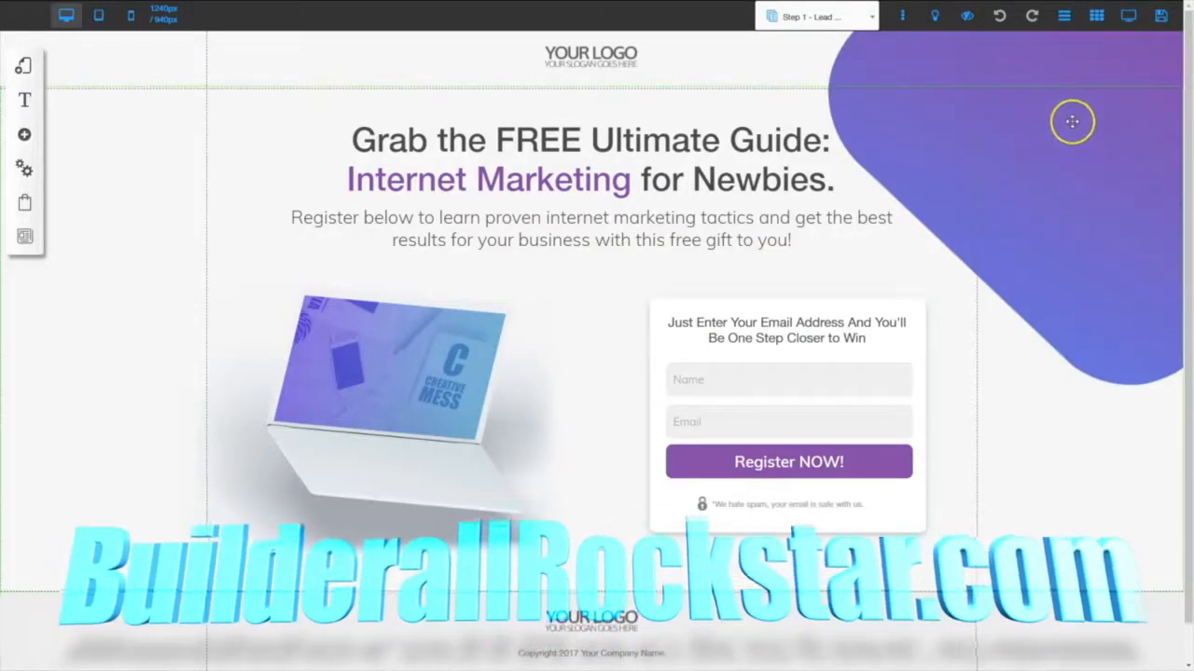
Save the new site and register its URL name as lbf-internetmarketing
left_click(1158, 14)
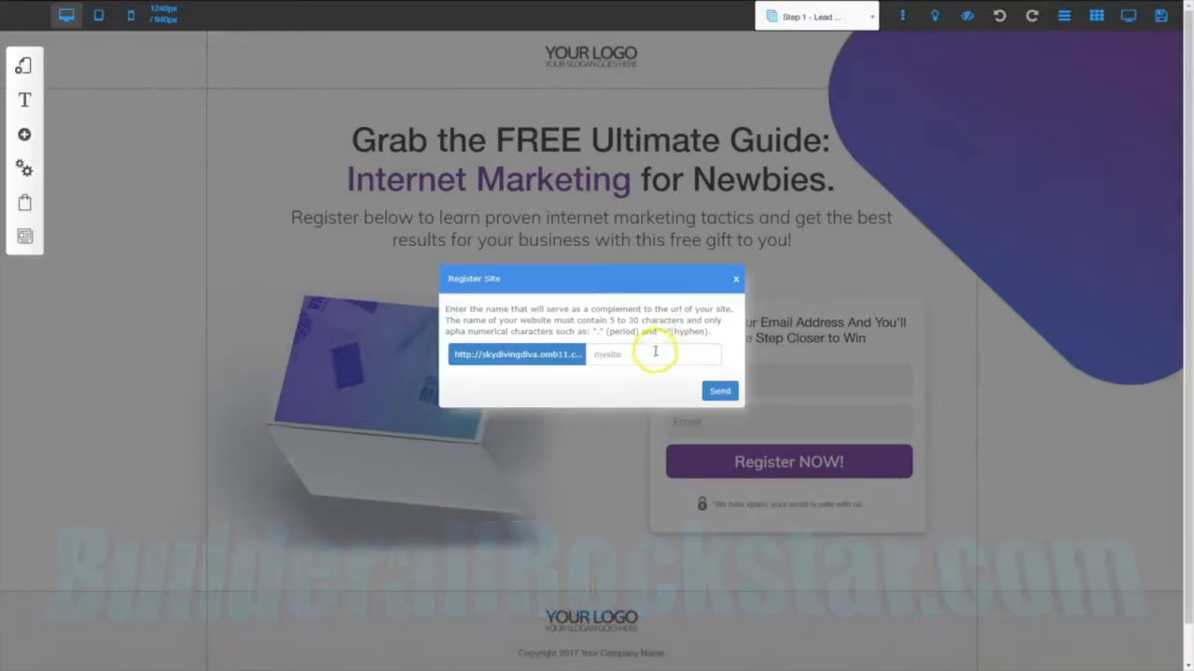
left_click(640, 356)
left_click(718, 389)
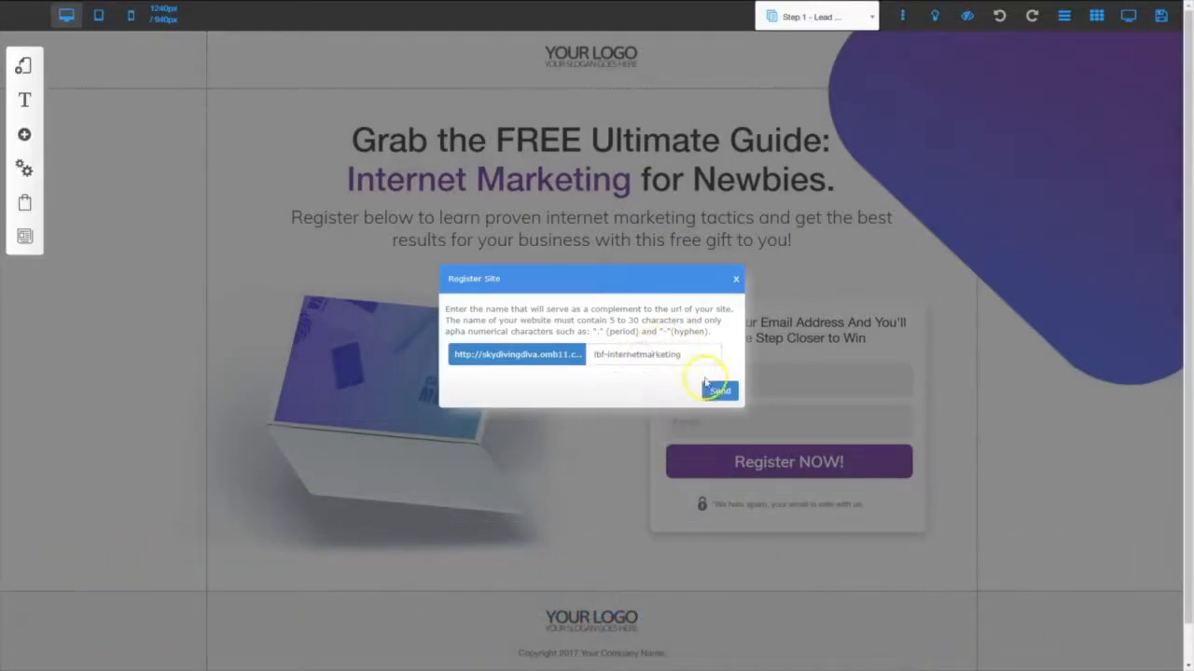
left_click(719, 391)
left_click(754, 458)
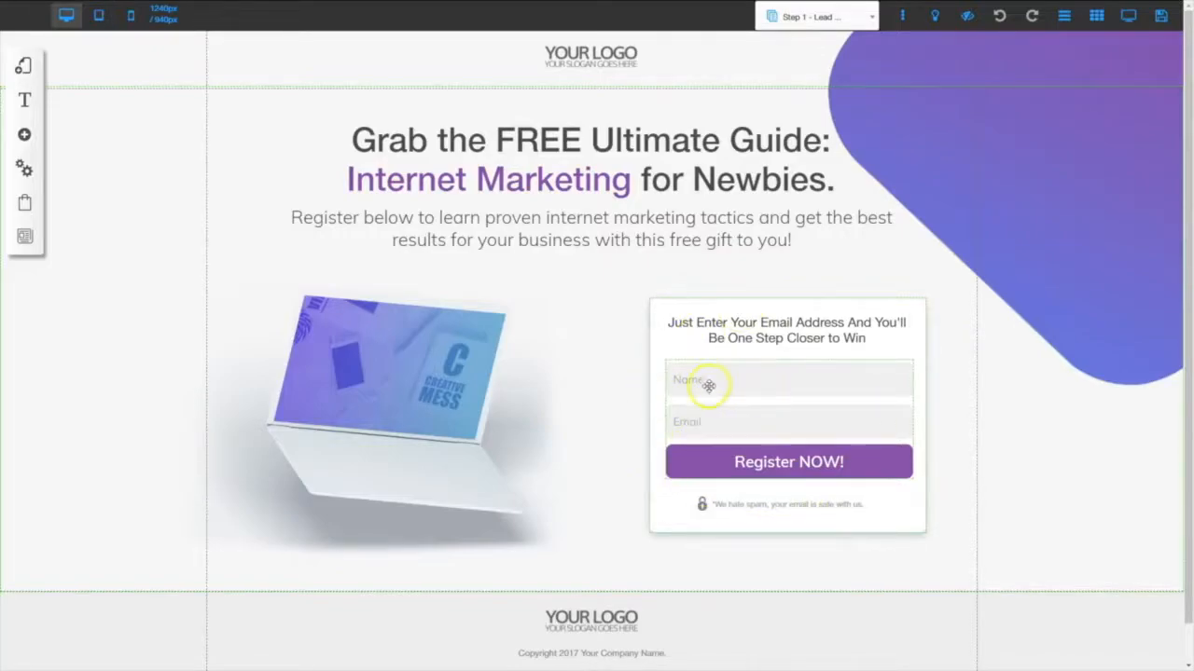
Connect the sign-up form to the MailingBoss list "Lead Capture - Internet Marketing copy_3" and save the Step 1 - Lead Capture page
left_click(785, 420)
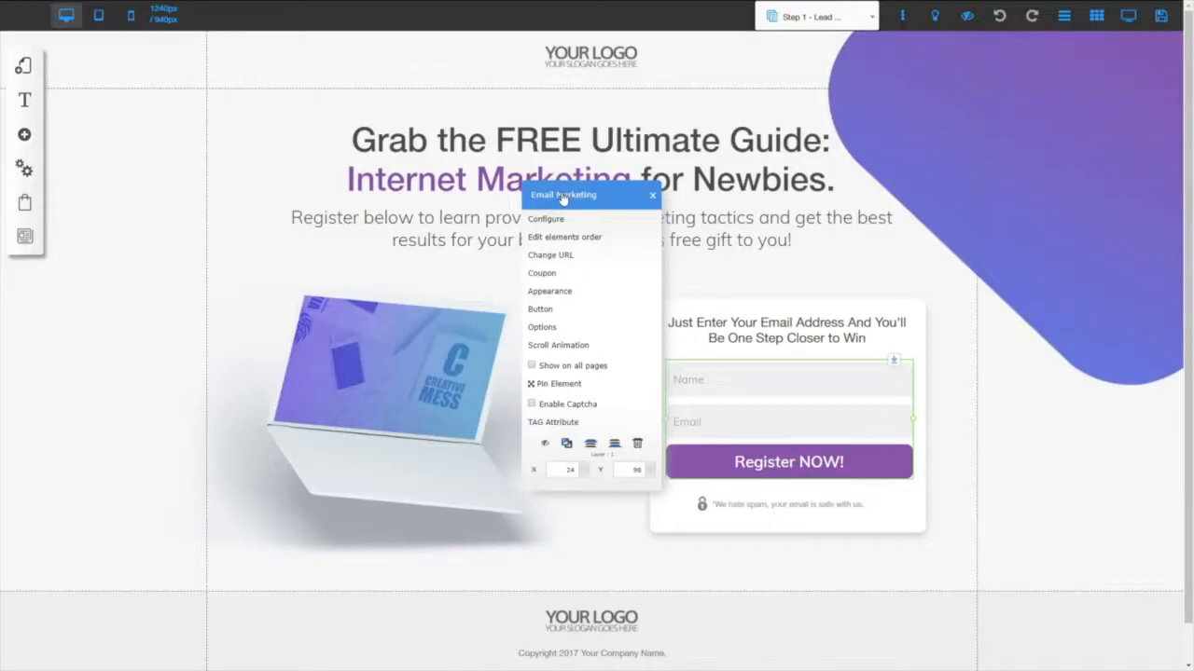
left_click(549, 221)
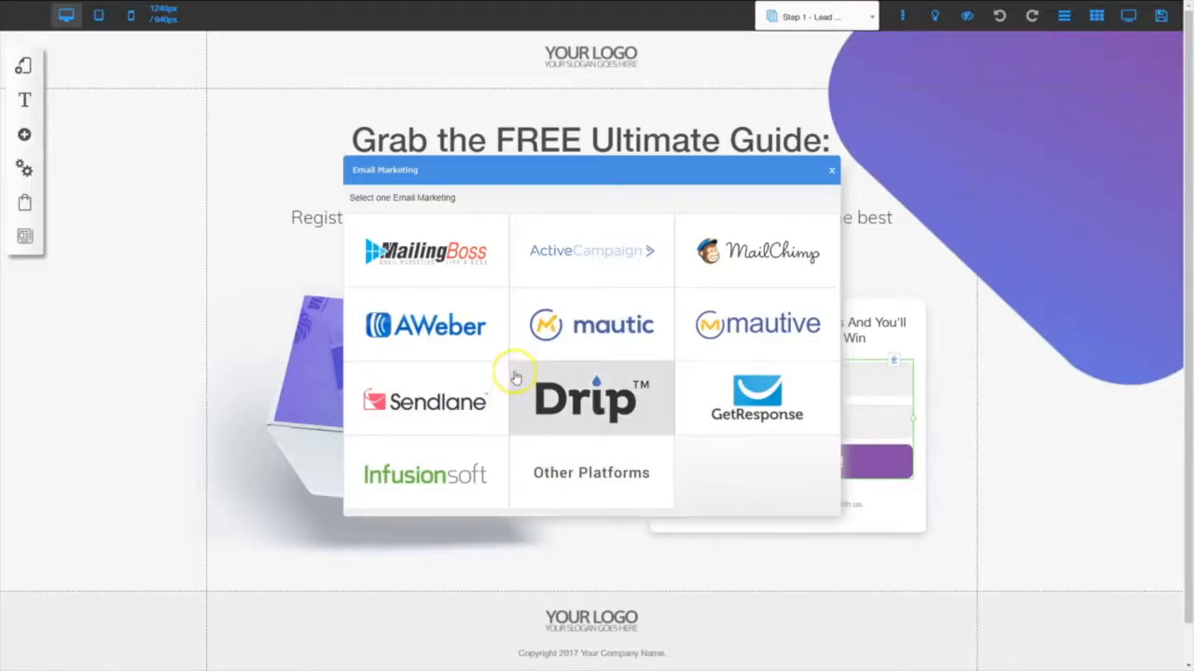
left_click(429, 250)
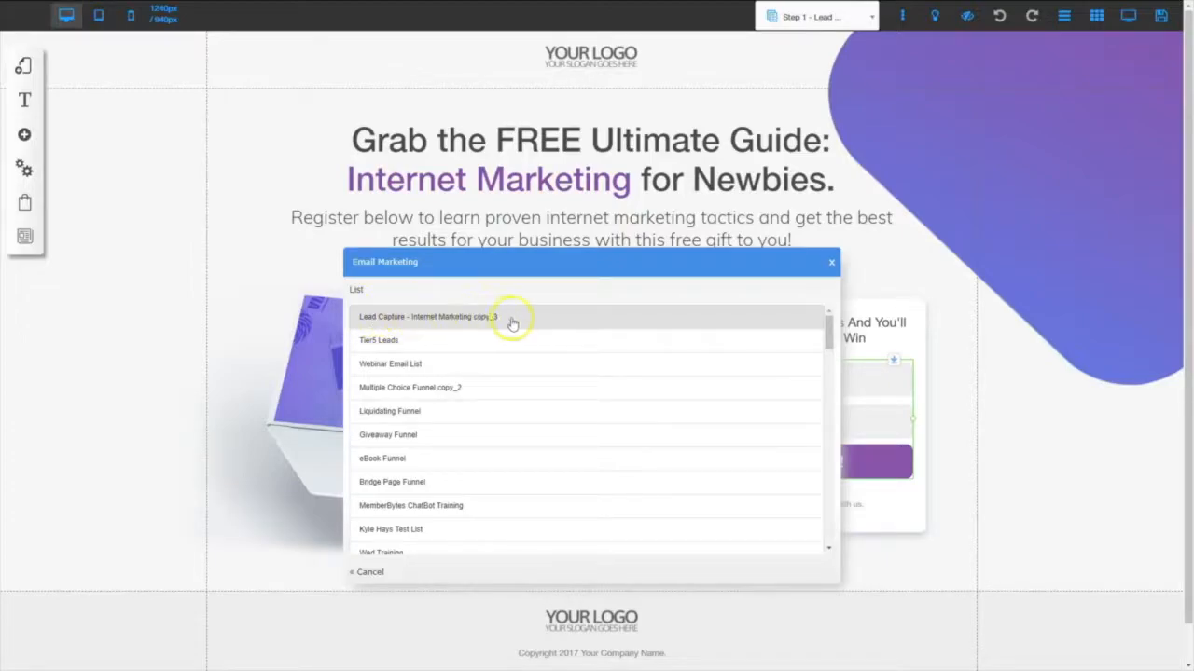
left_click(463, 316)
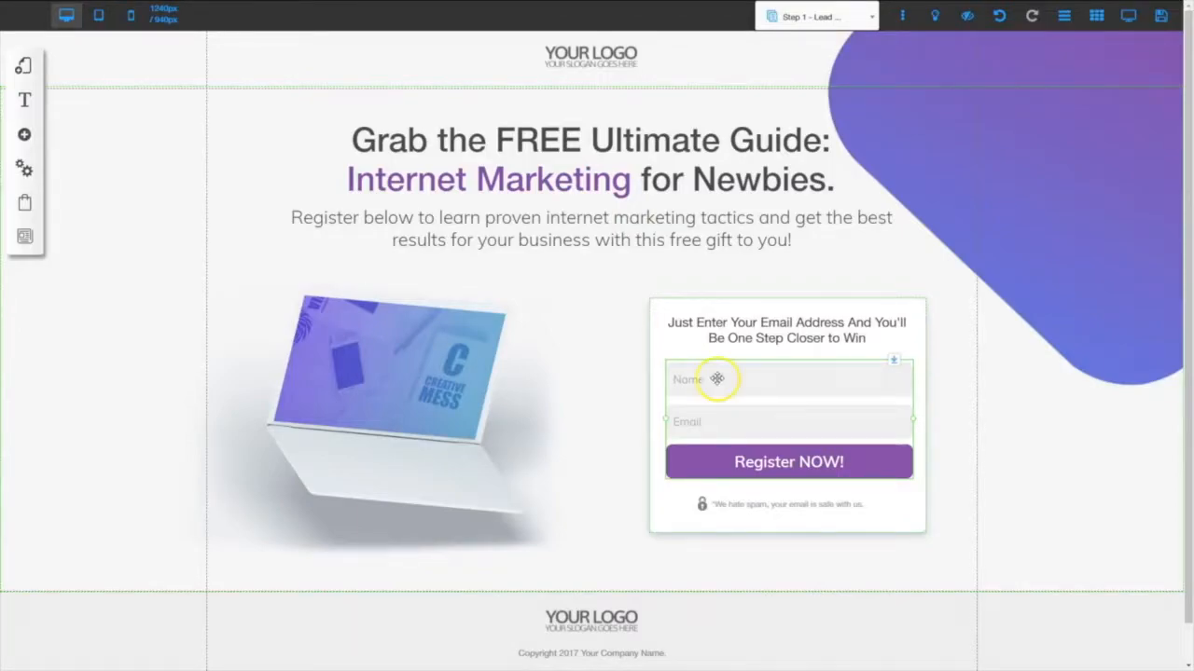
left_click(1160, 16)
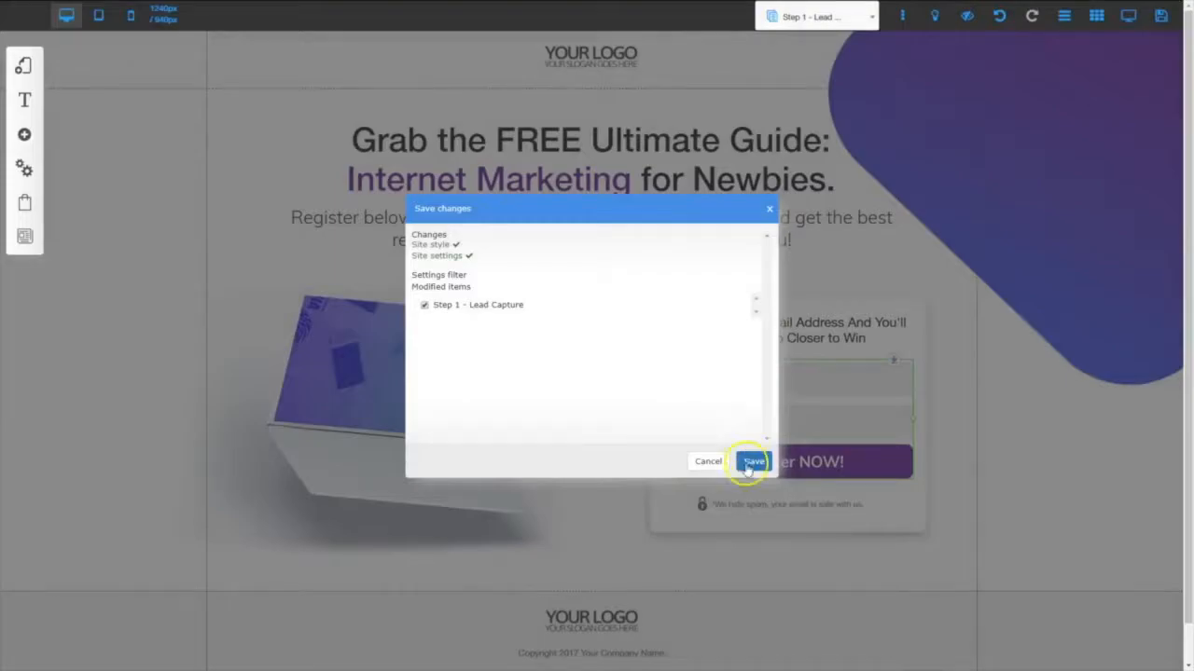
left_click(754, 461)
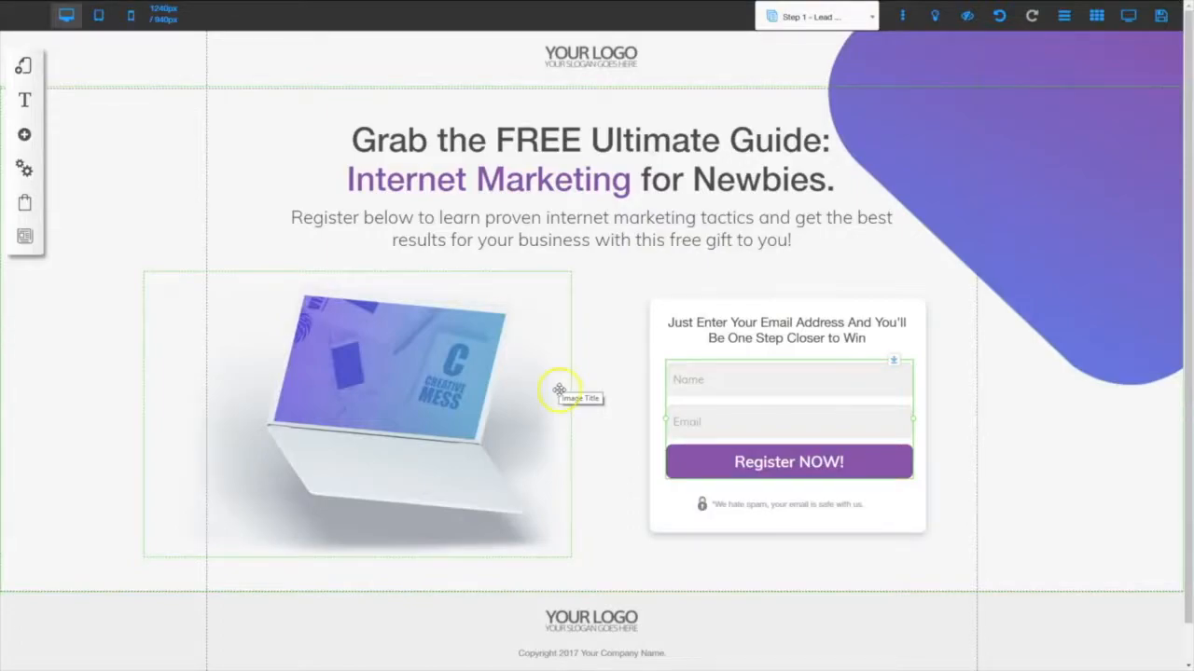
Hide the email marketing form on the page, and restore it from the hidden items
left_click(749, 414)
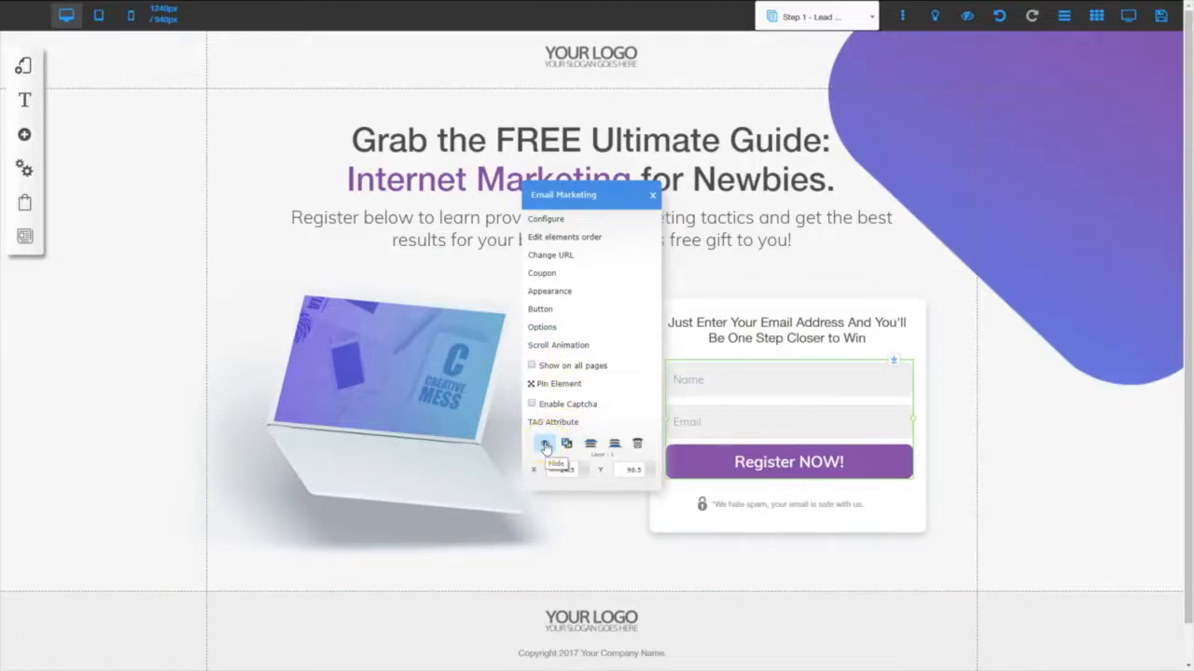
left_click(545, 444)
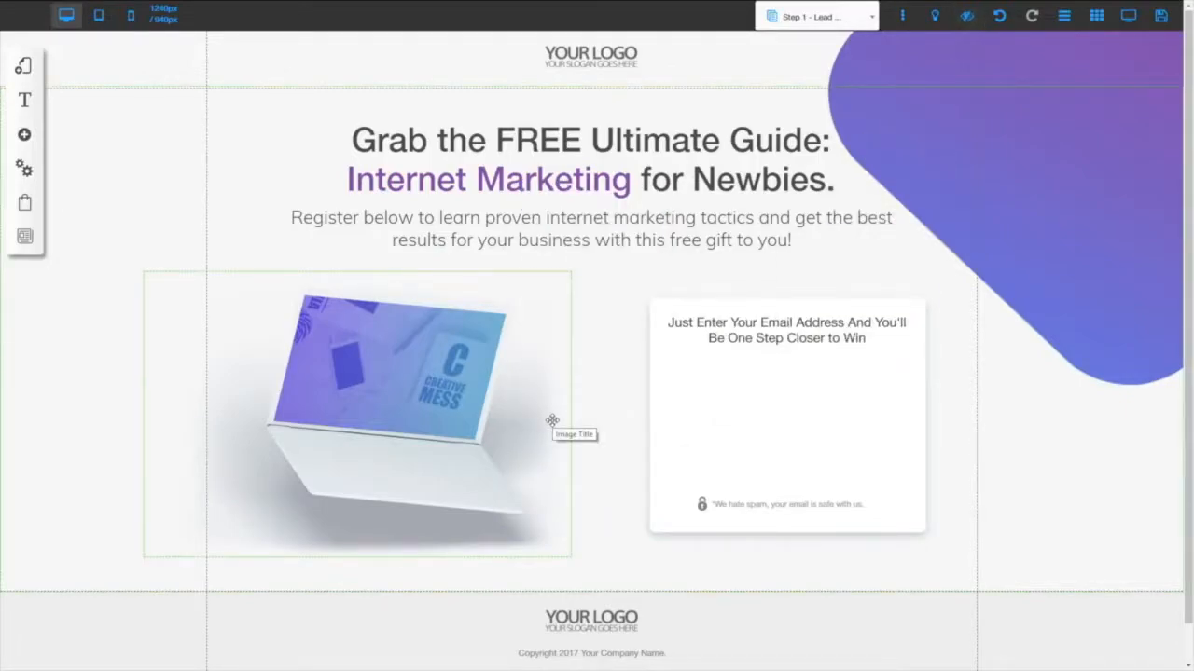
left_click(966, 18)
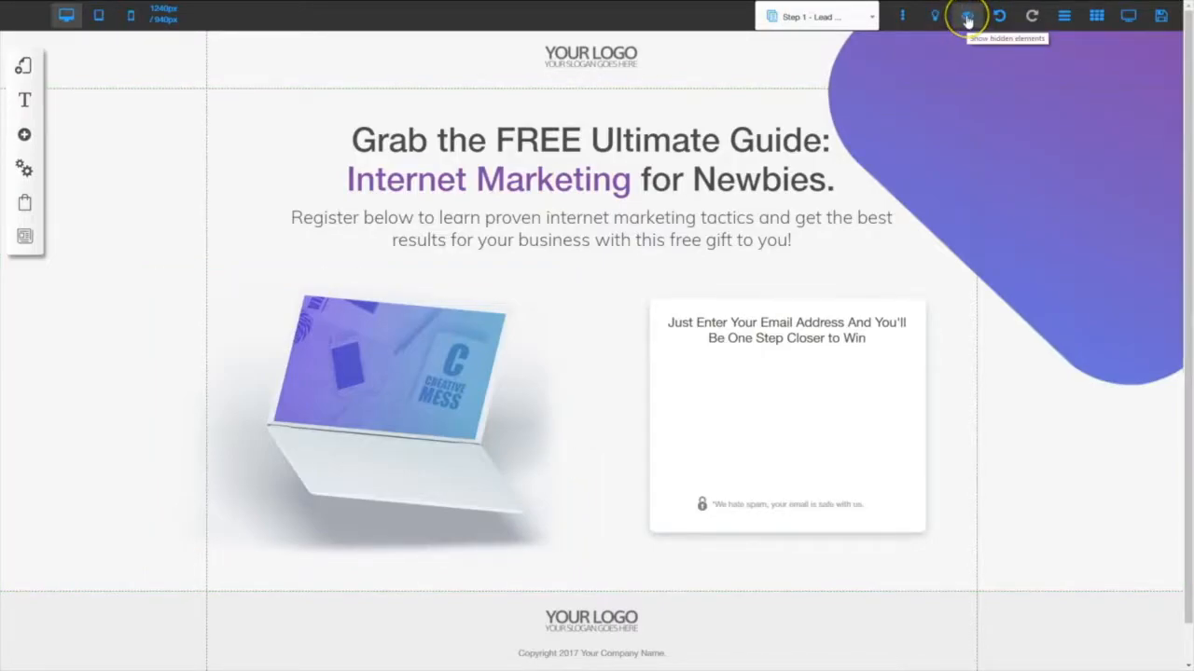
left_click(966, 19)
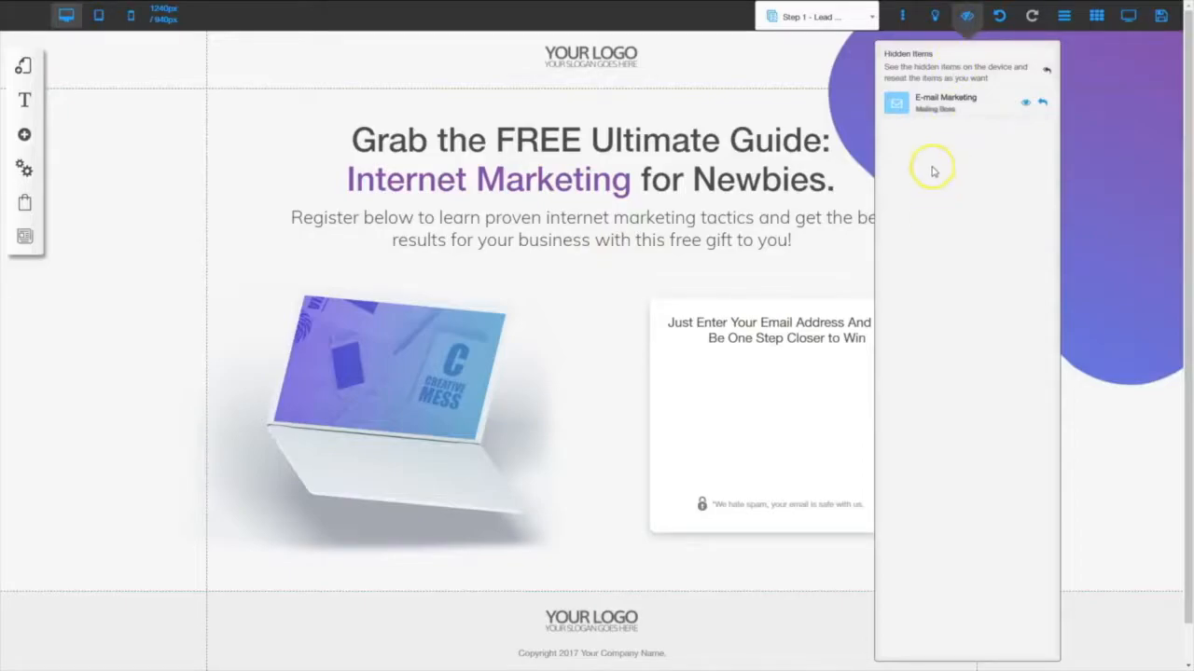
left_click(1044, 105)
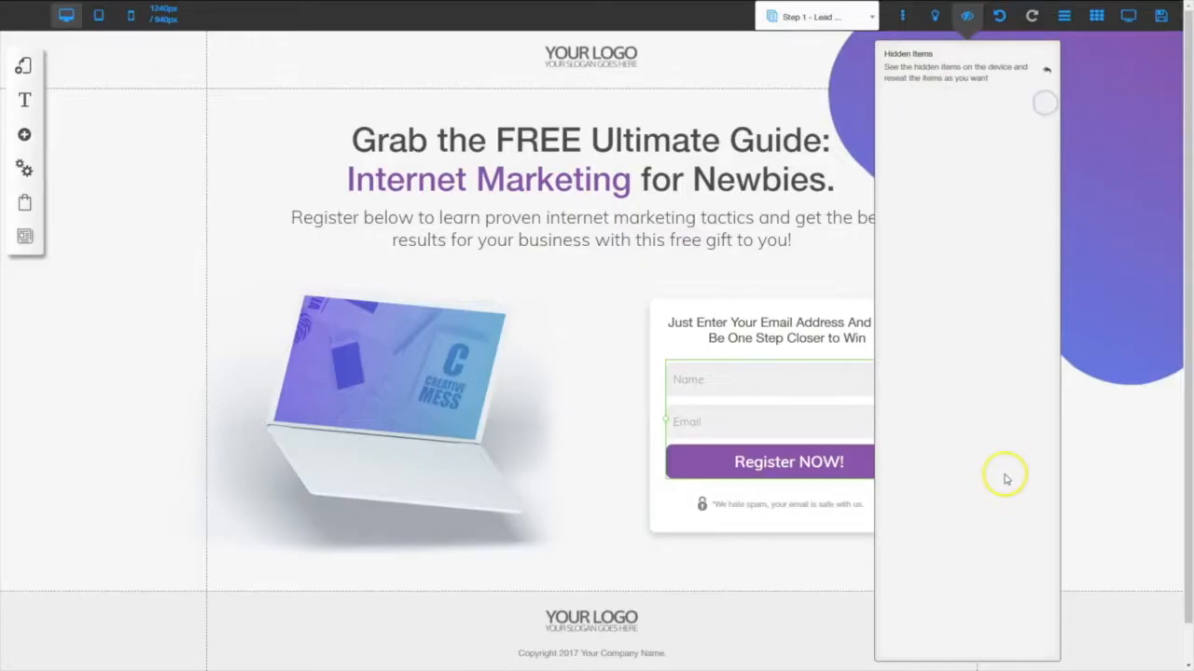
left_click(962, 16)
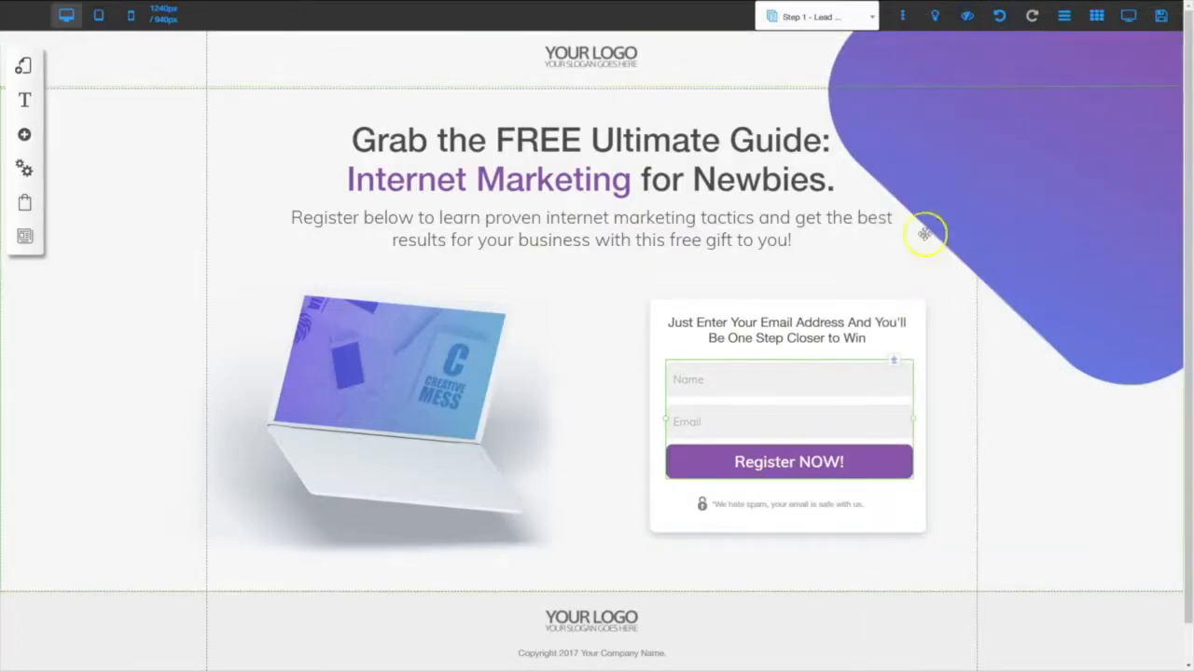
Hide the email marketing form and place a contact form with Email, First name and a dark Enviar button inside the white box
left_click(774, 420)
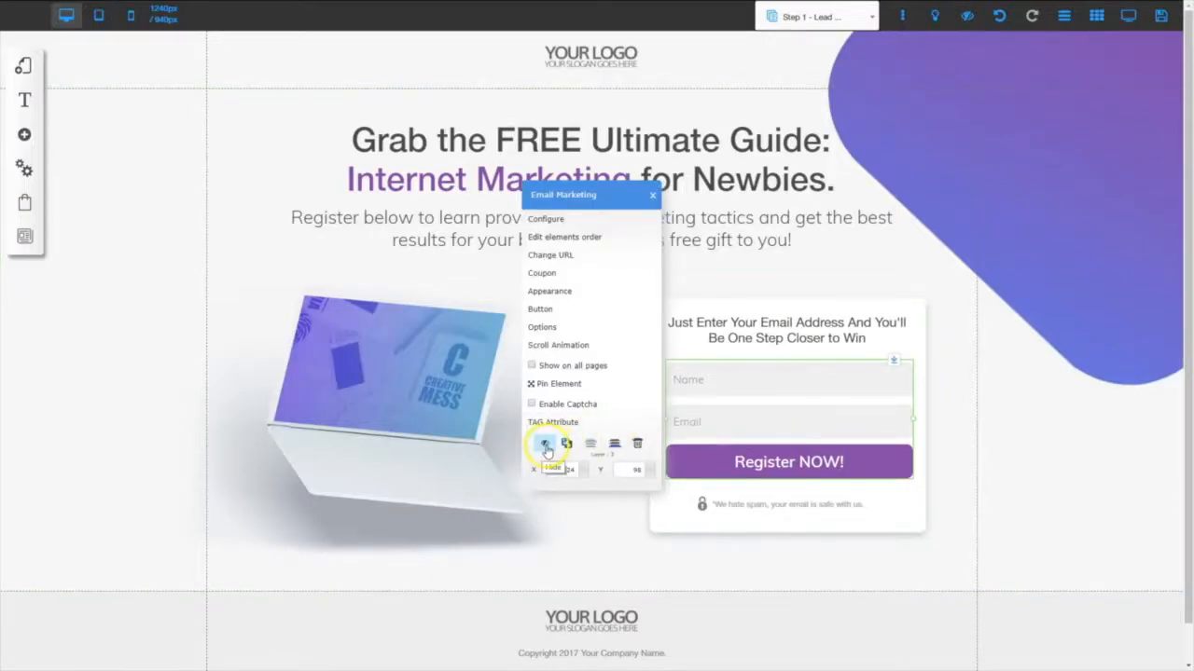
left_click(547, 448)
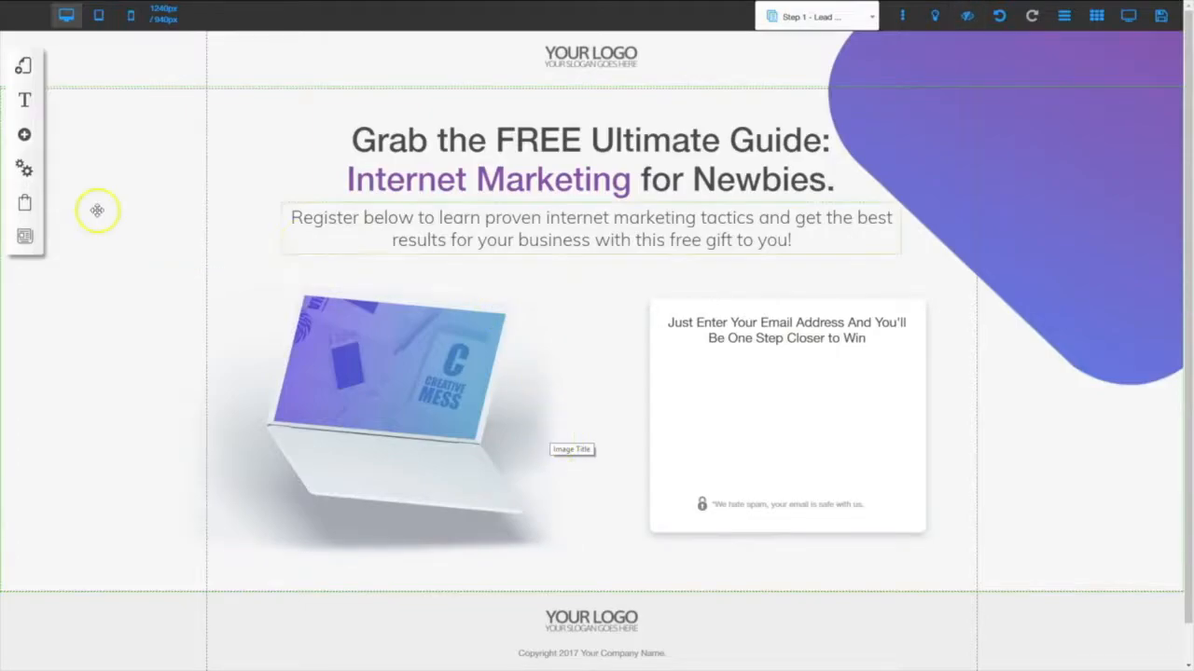
left_click(26, 135)
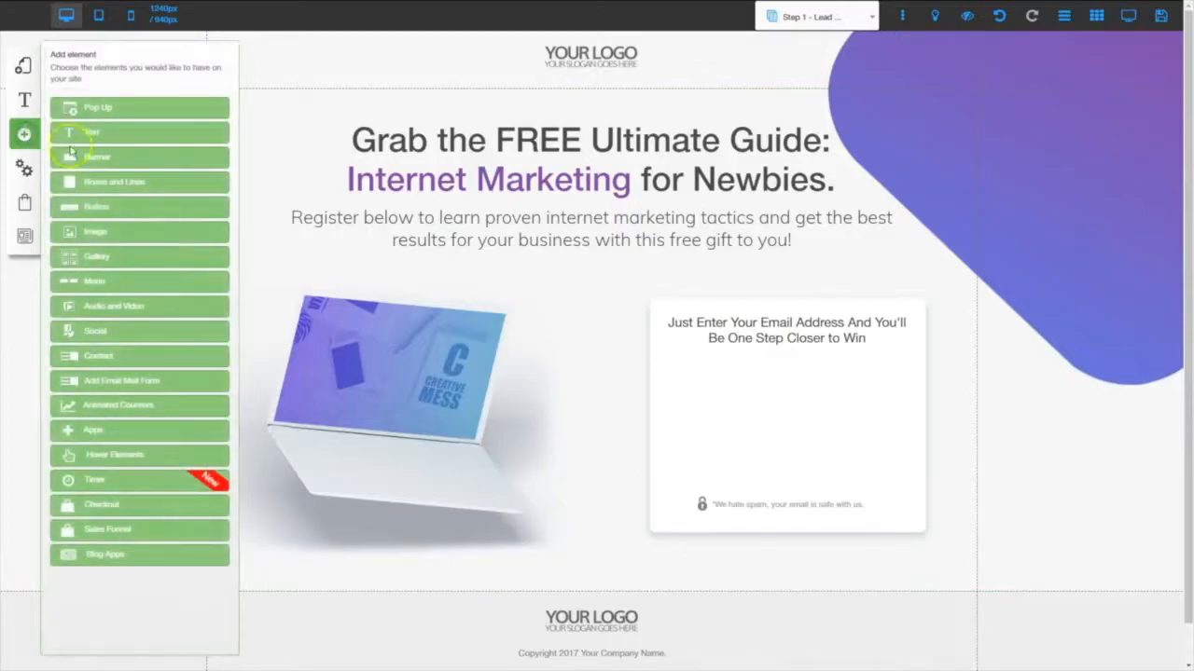
left_click(93, 357)
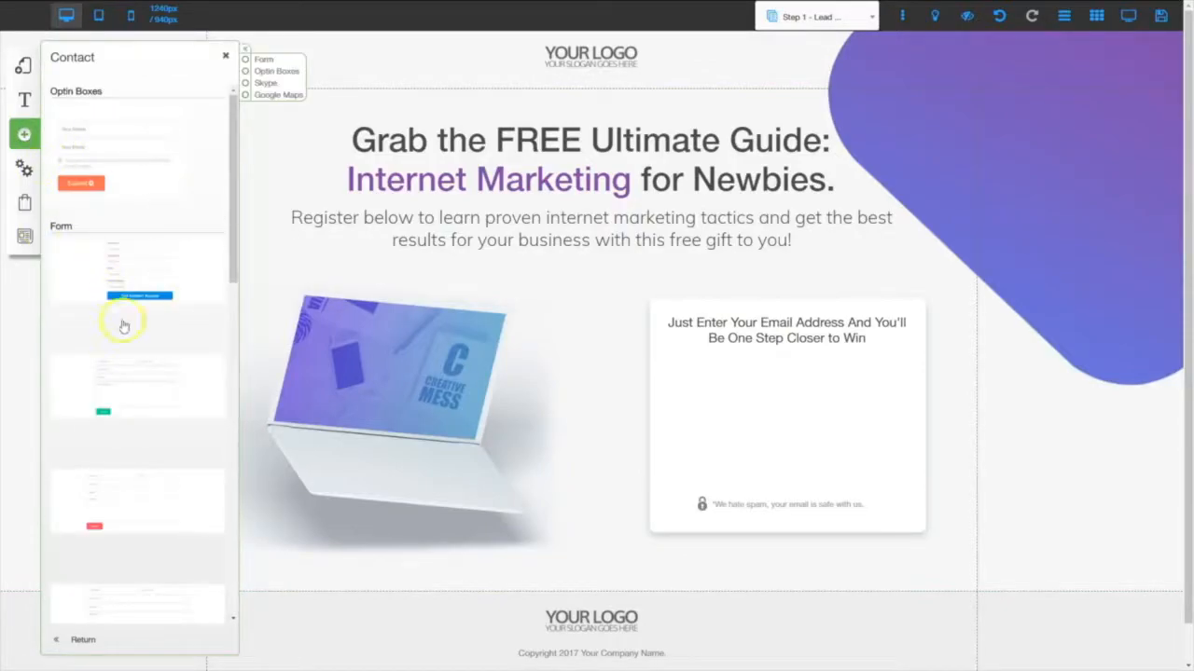
scroll(139, 495, "down", 6)
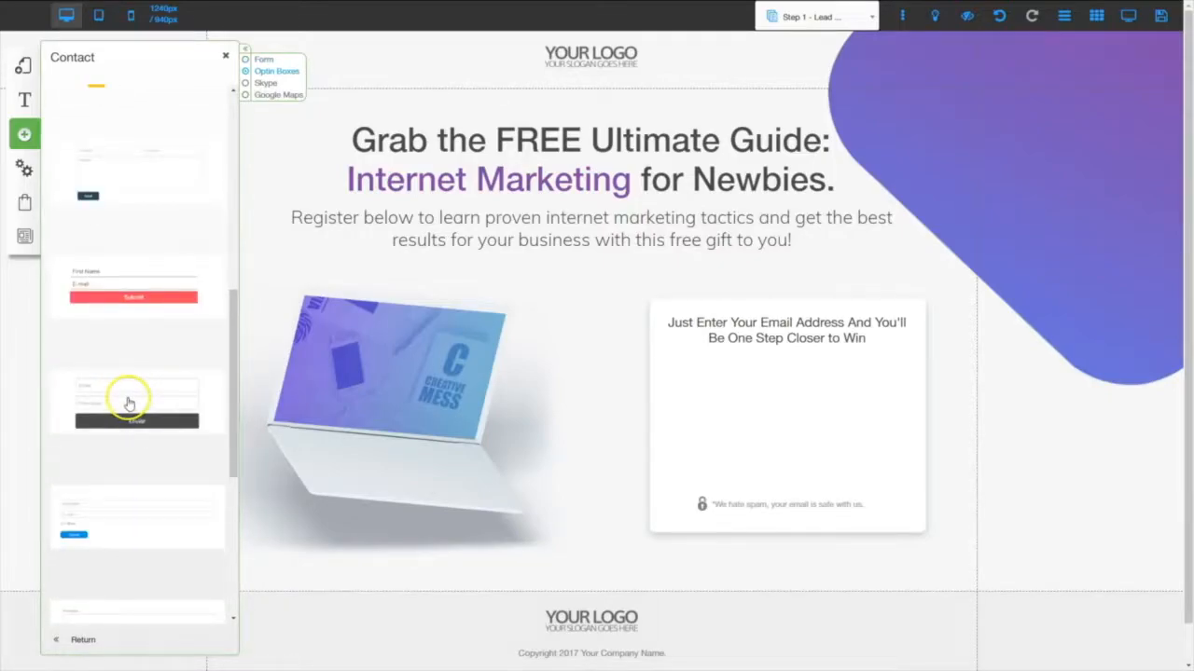
left_click(127, 403)
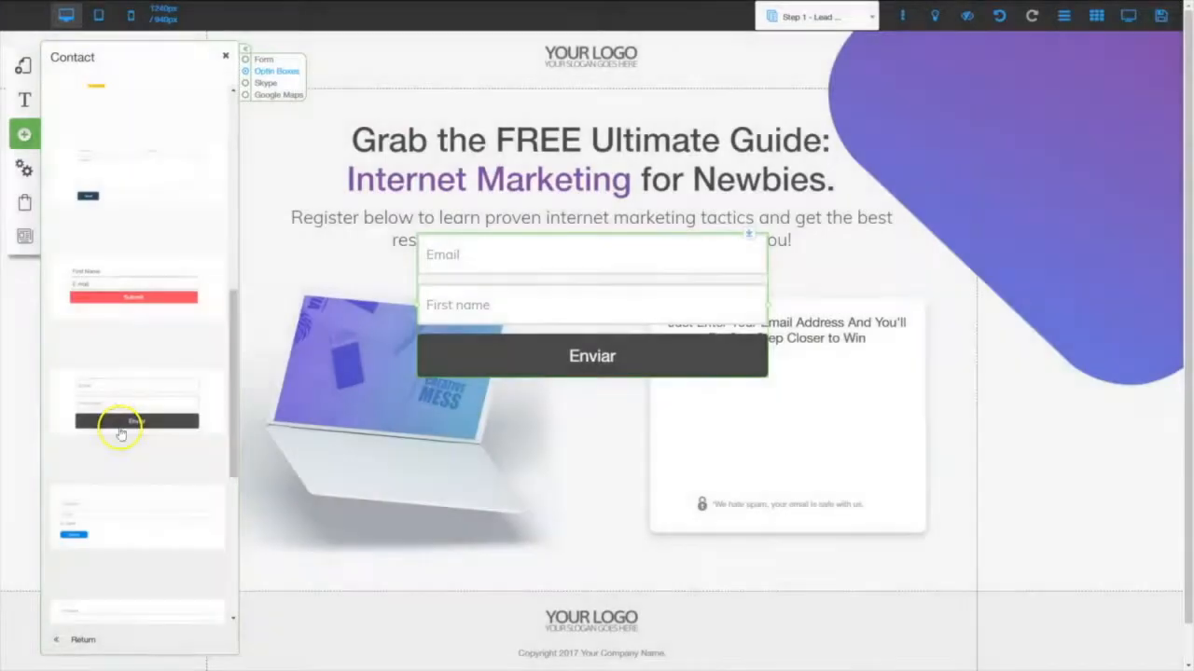
left_click(752, 306)
left_click_drag(751, 306, 798, 413)
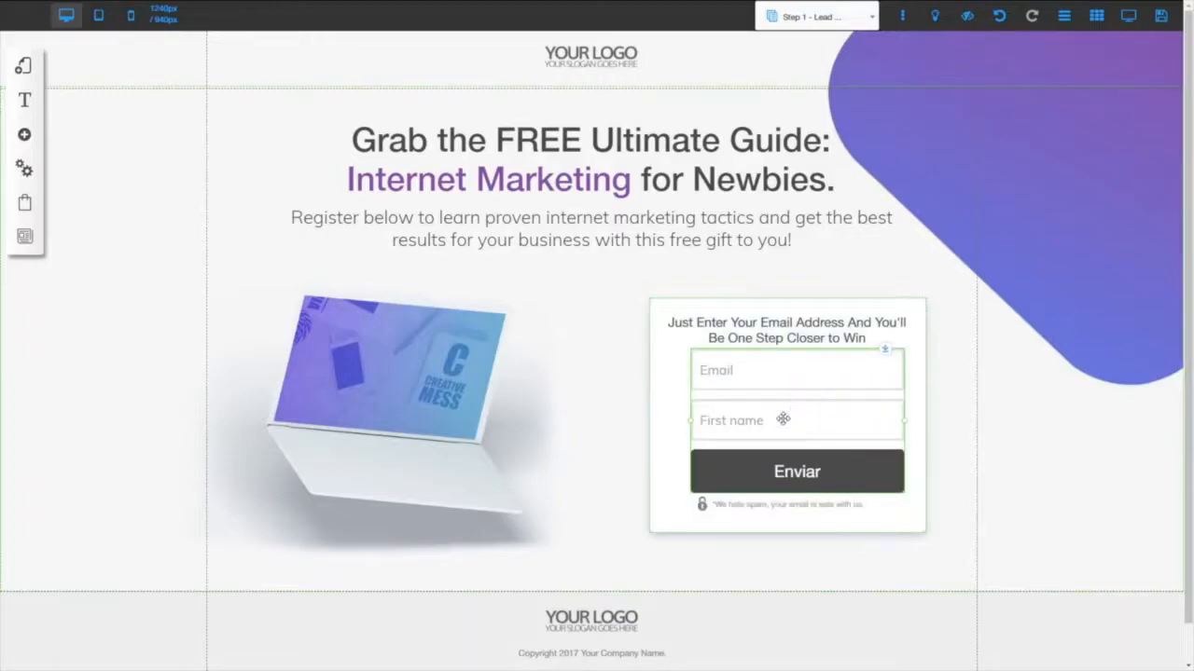
Reduce the height of the input fields in the Form_custom_2 style and reposition the form inside the white box
double_click(784, 419)
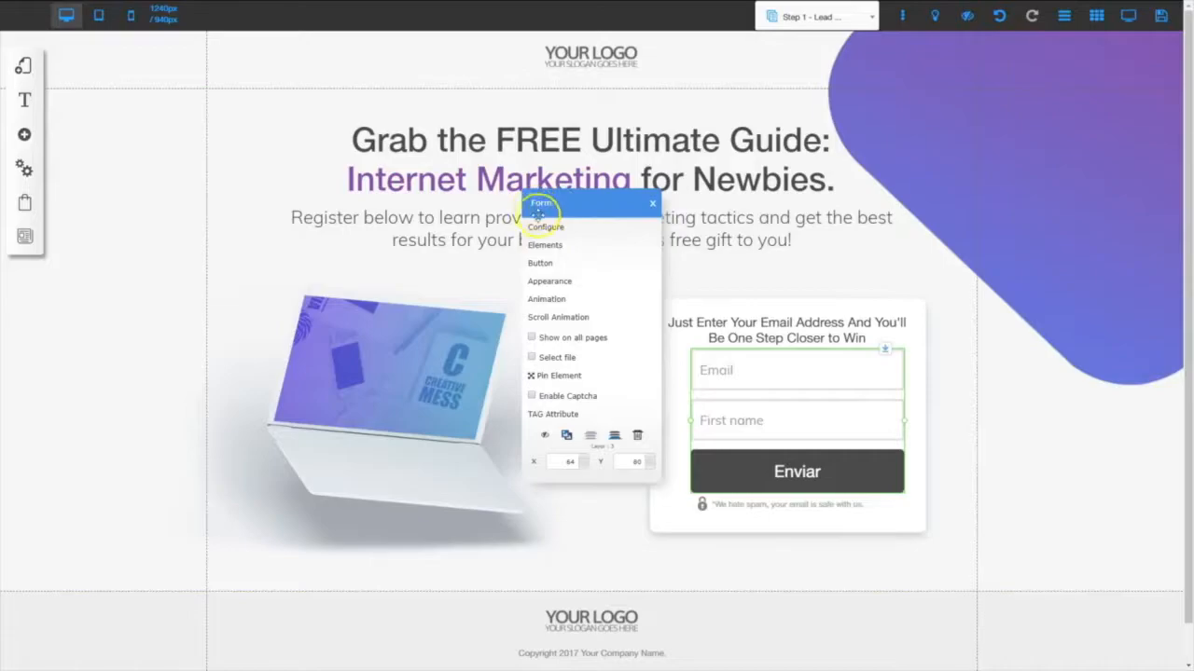
left_click(554, 283)
left_click(80, 152)
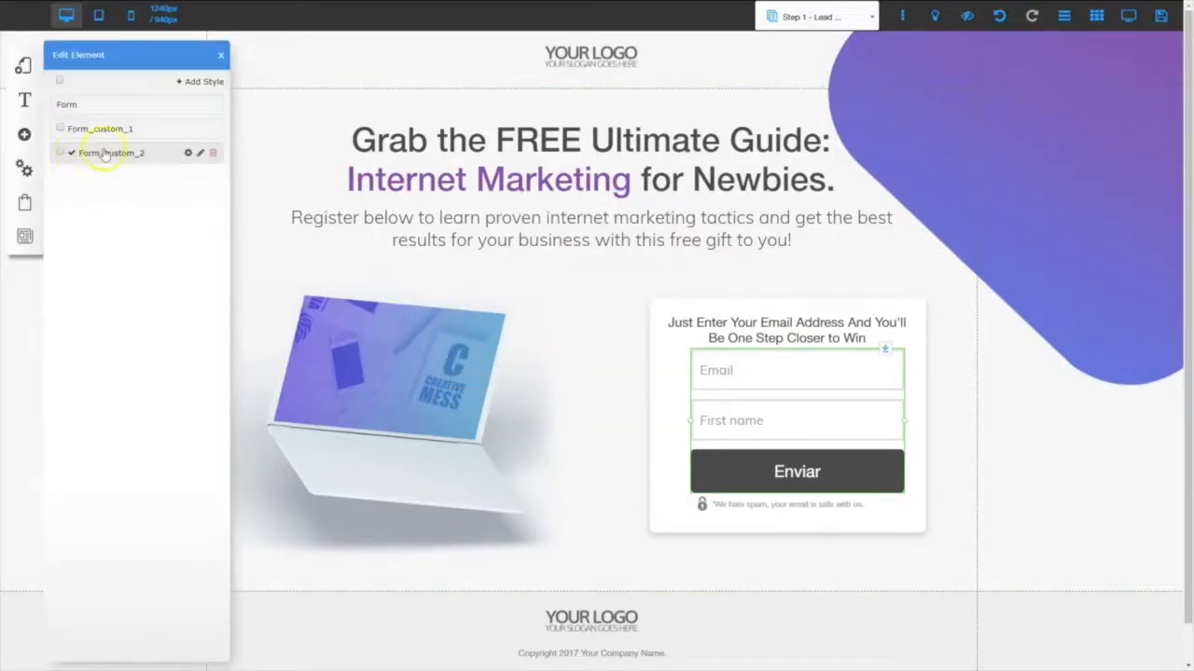
left_click(188, 154)
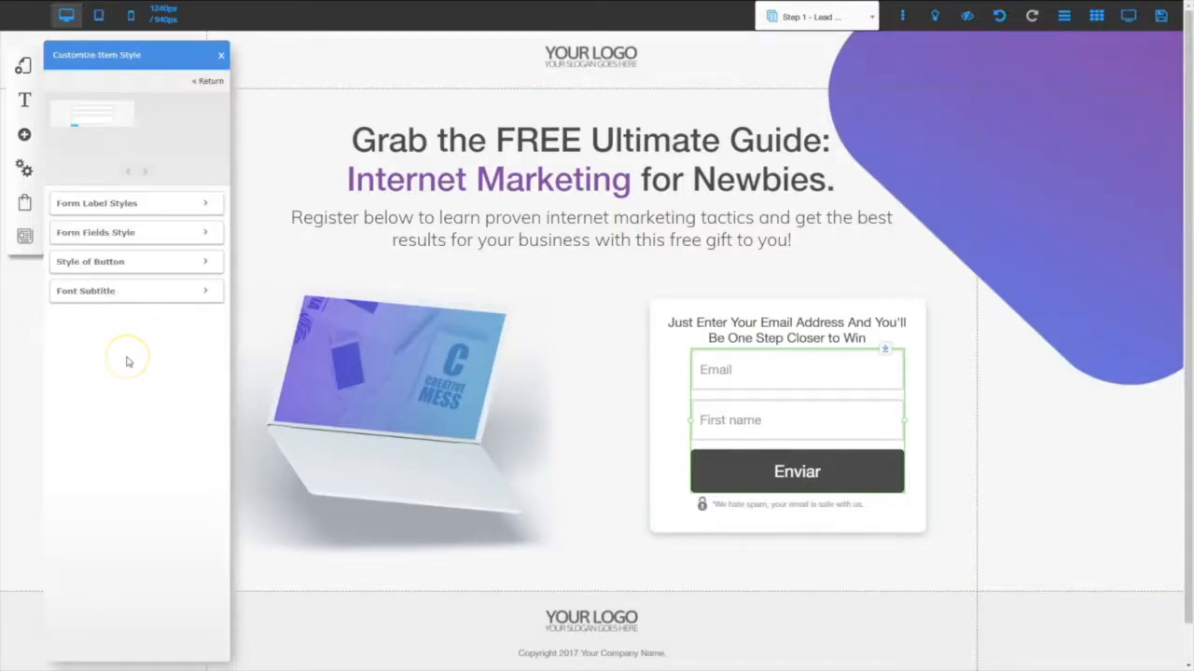
left_click(95, 233)
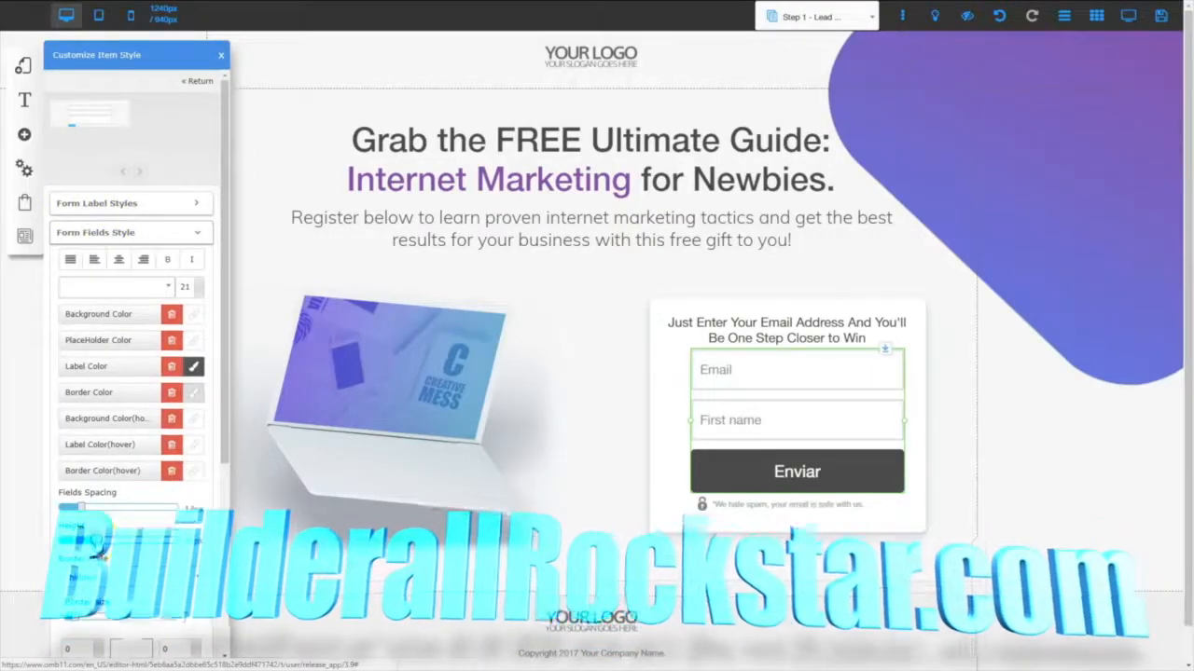
left_click_drag(97, 541, 129, 541)
left_click_drag(801, 405, 795, 408)
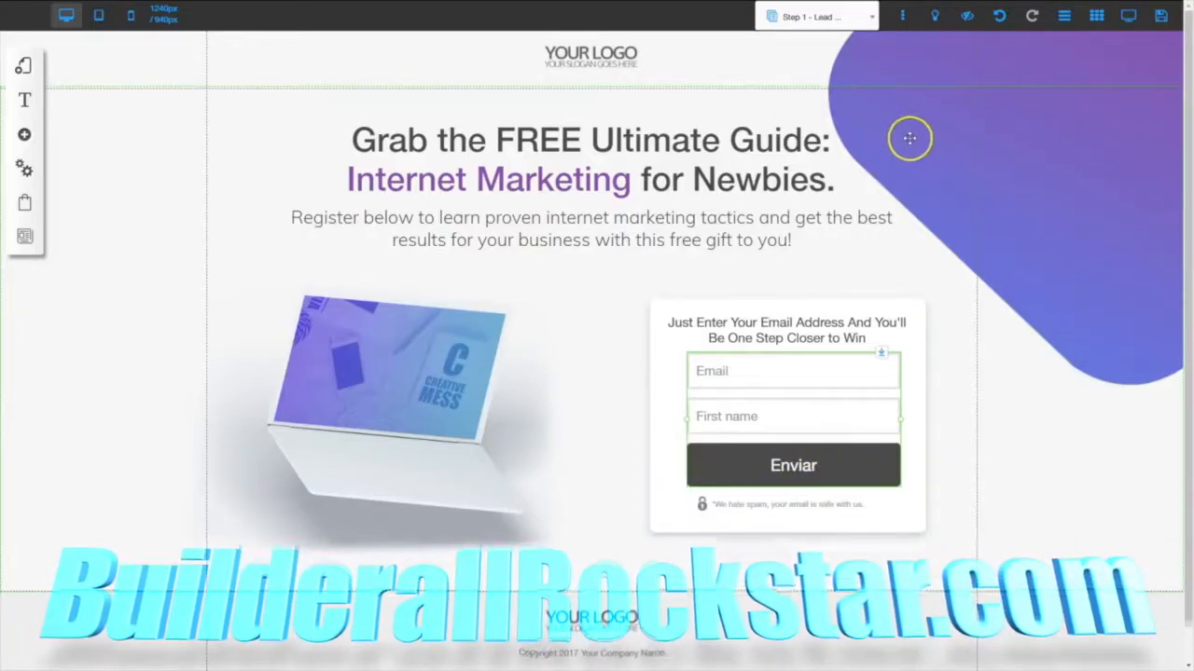
Set the form button's background color in the Form_custom_2 style to the saved muted purple that matches the headline
left_click(793, 463)
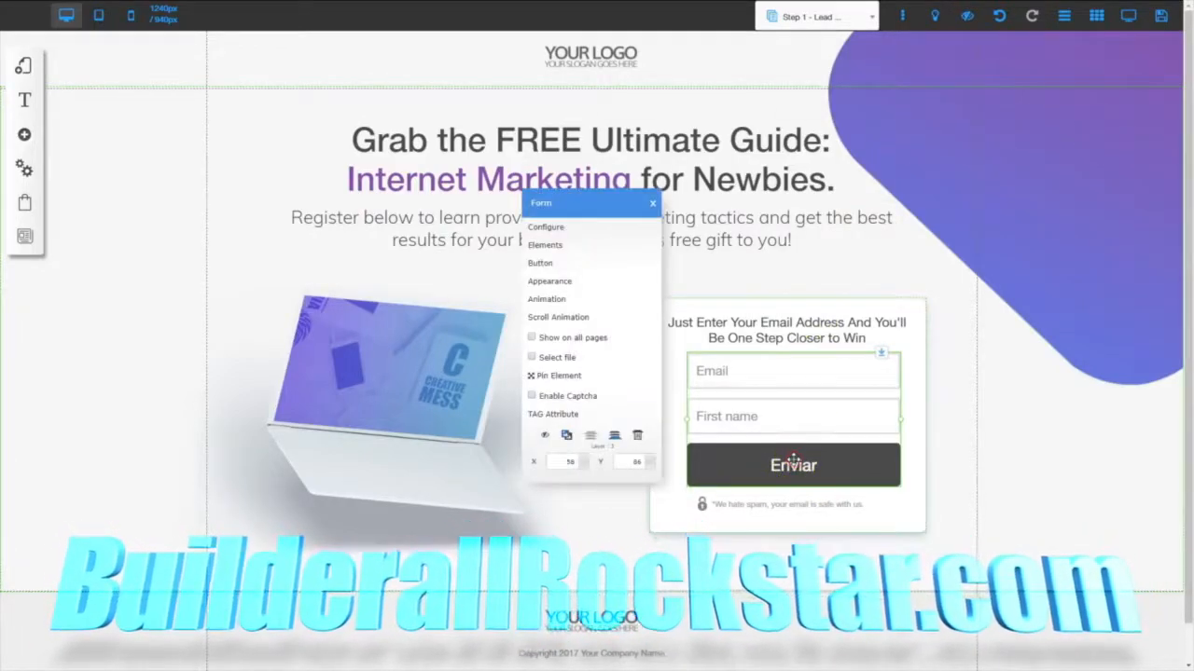
left_click(570, 284)
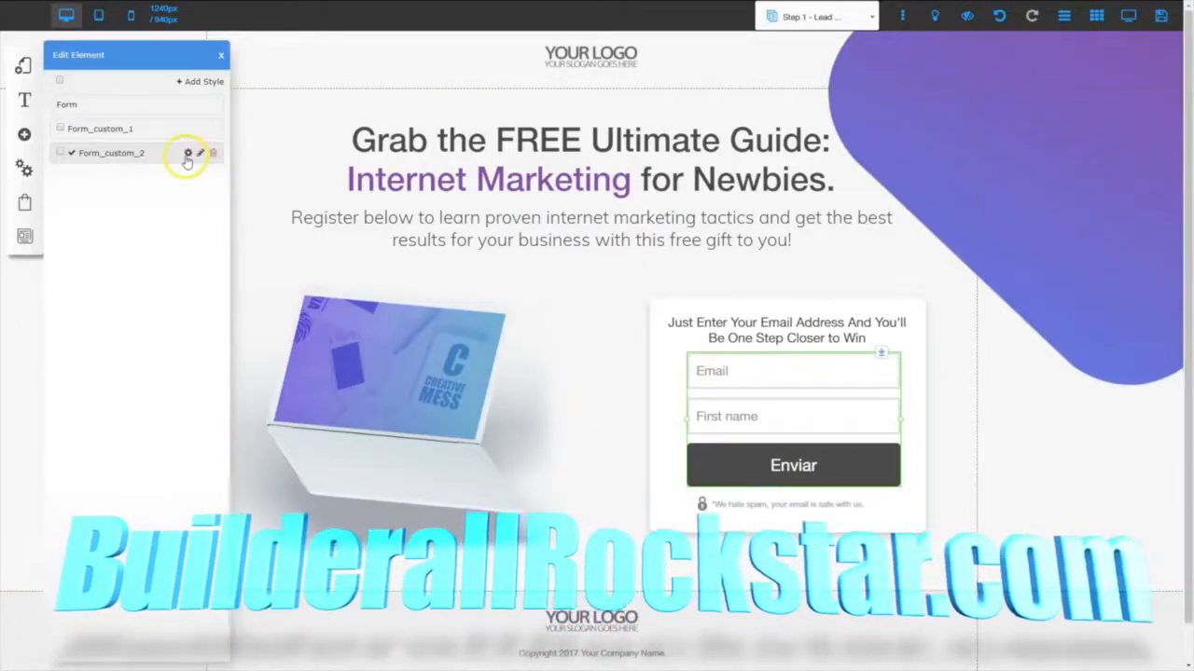
left_click(187, 153)
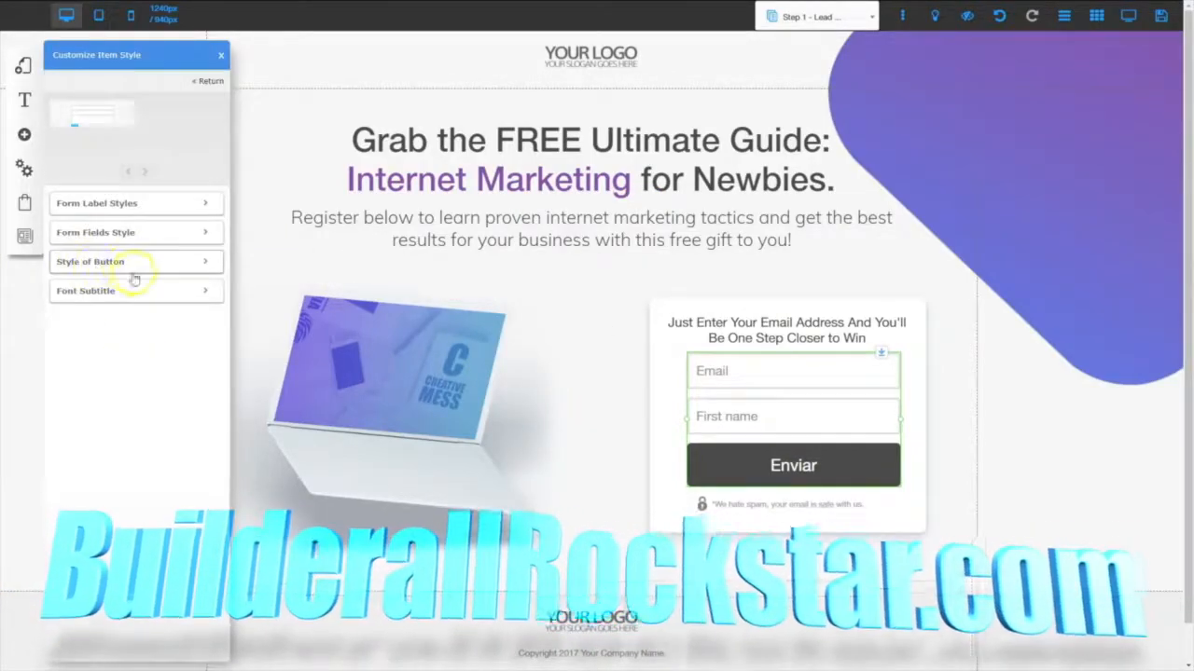
left_click(114, 262)
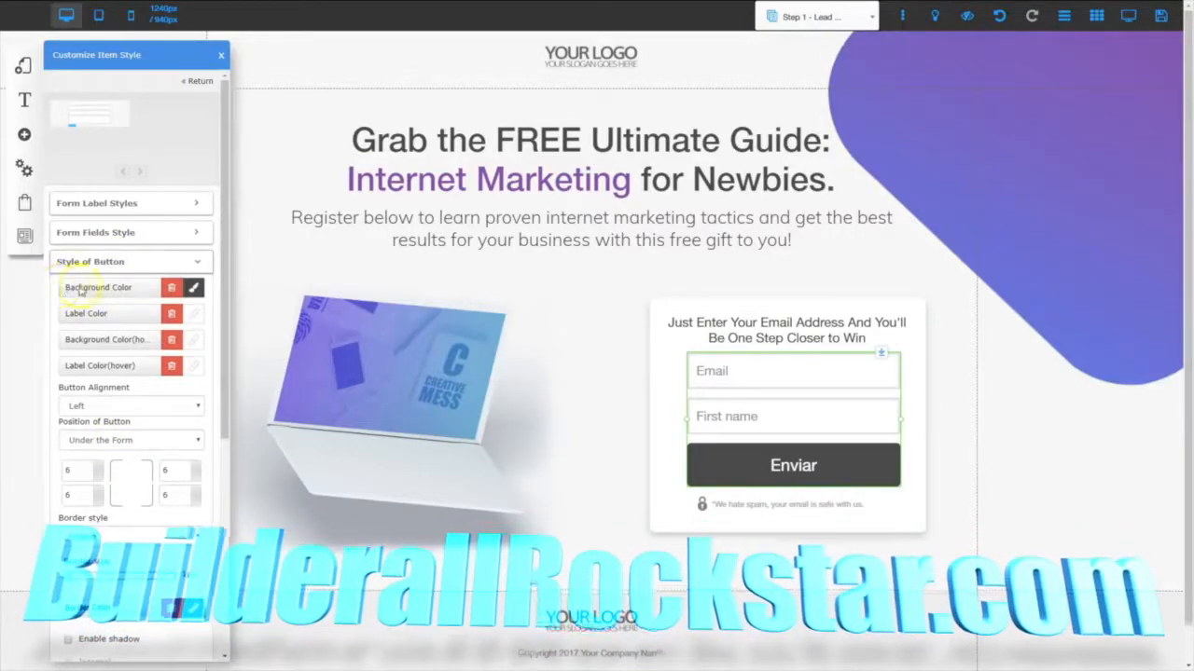
left_click(193, 290)
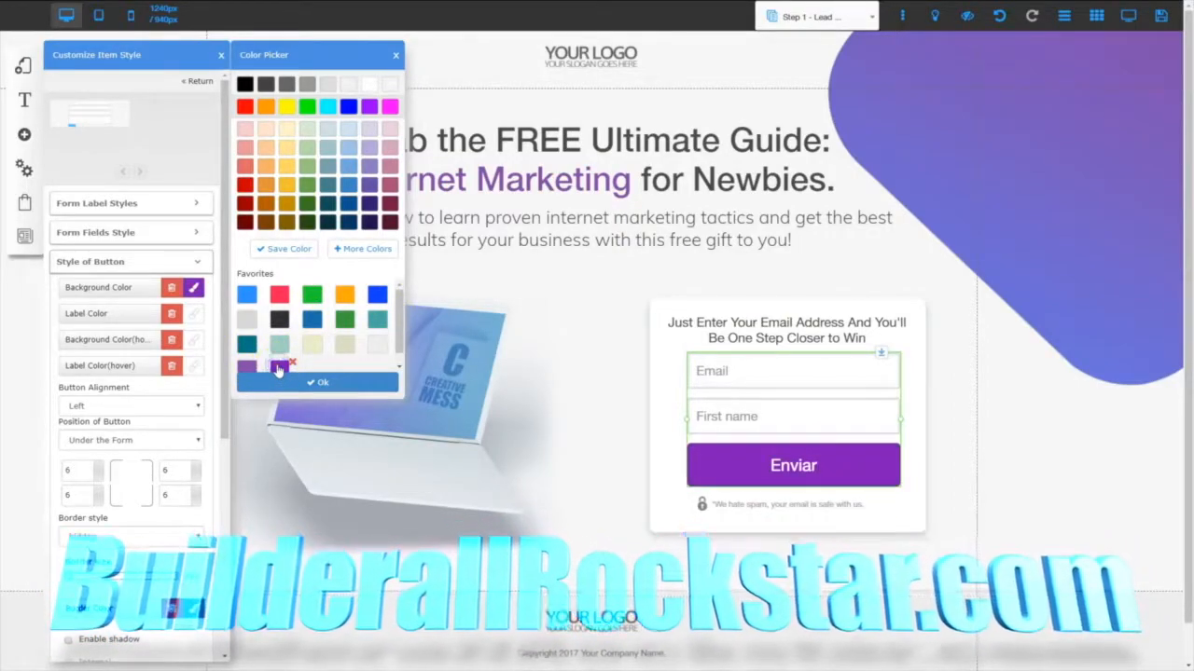
left_click(248, 369)
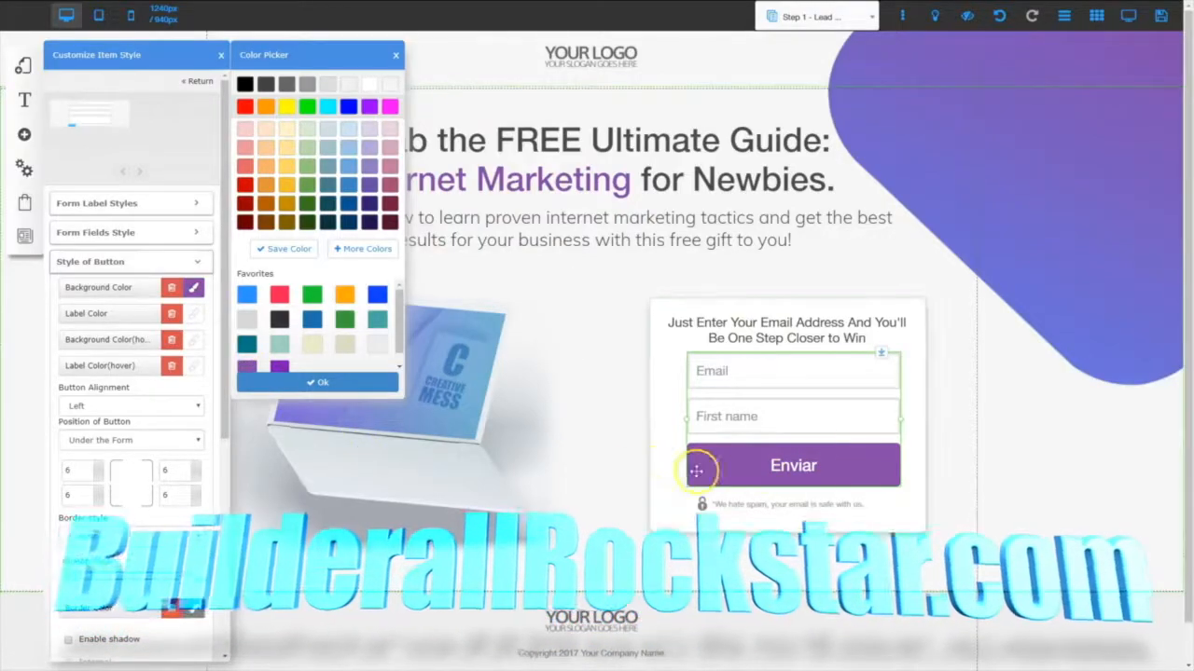
left_click(450, 95)
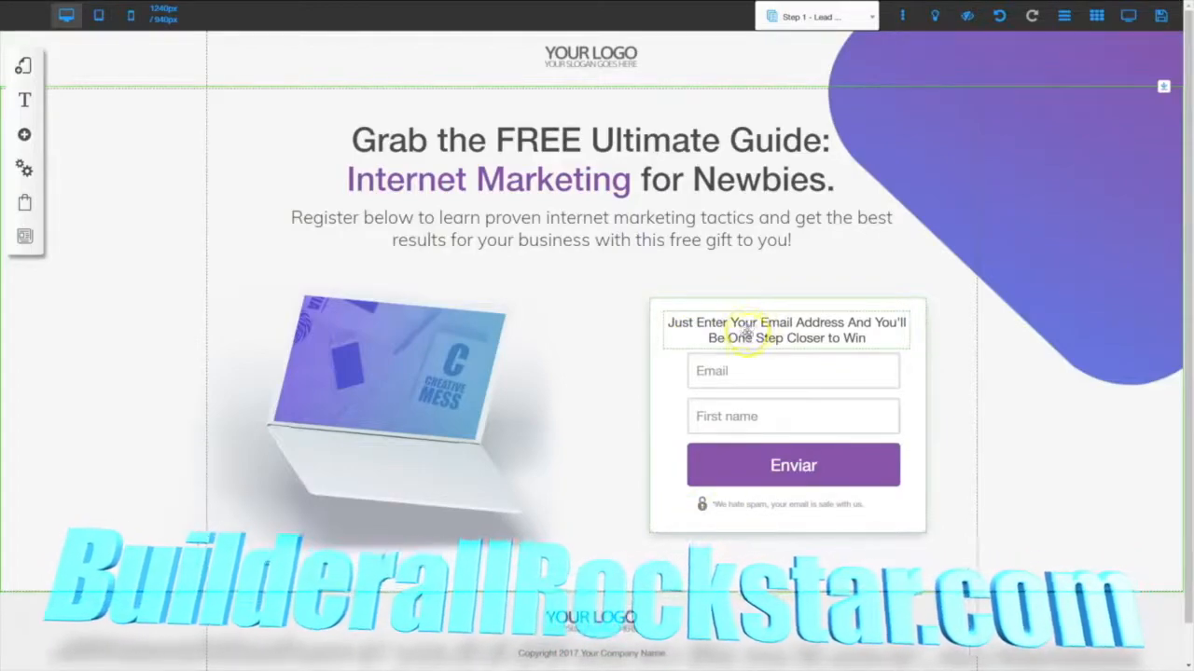
Reorder the contact form's elements so that First name comes above Email
left_click(765, 411)
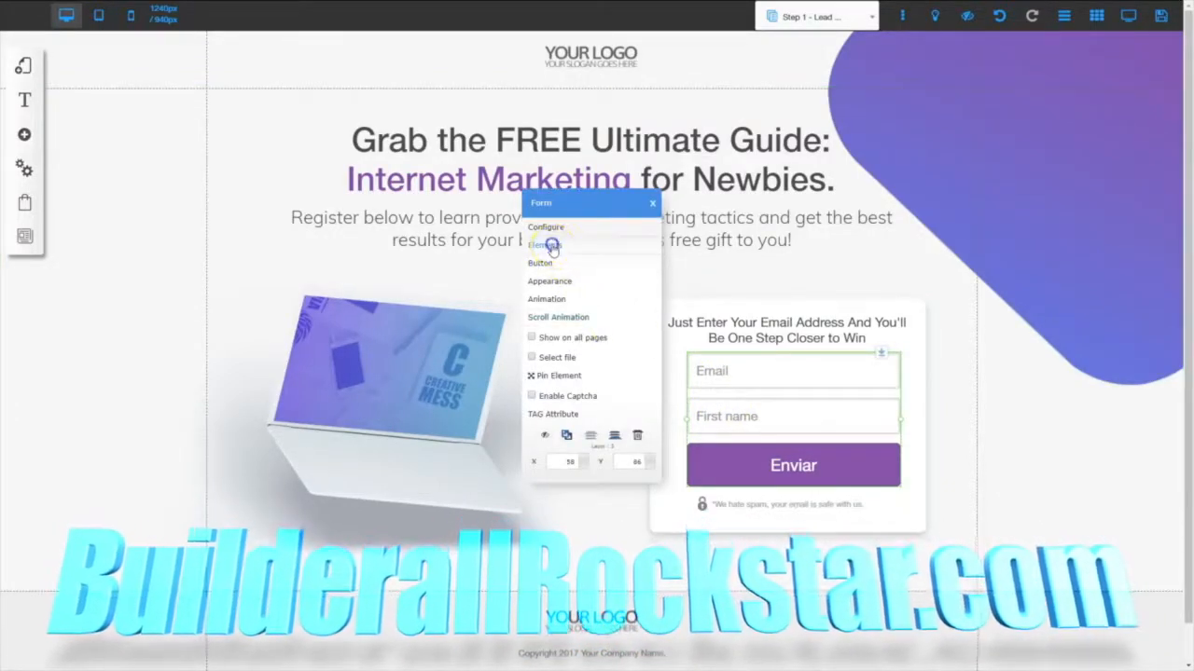
left_click(548, 246)
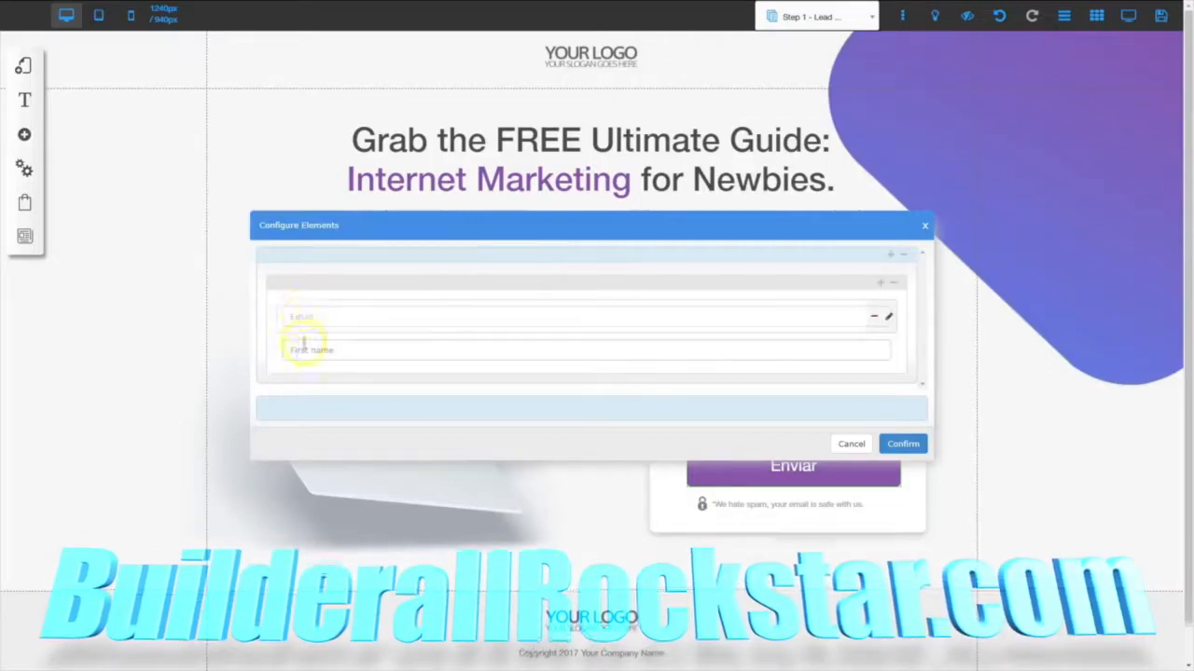
left_click_drag(309, 354, 309, 305)
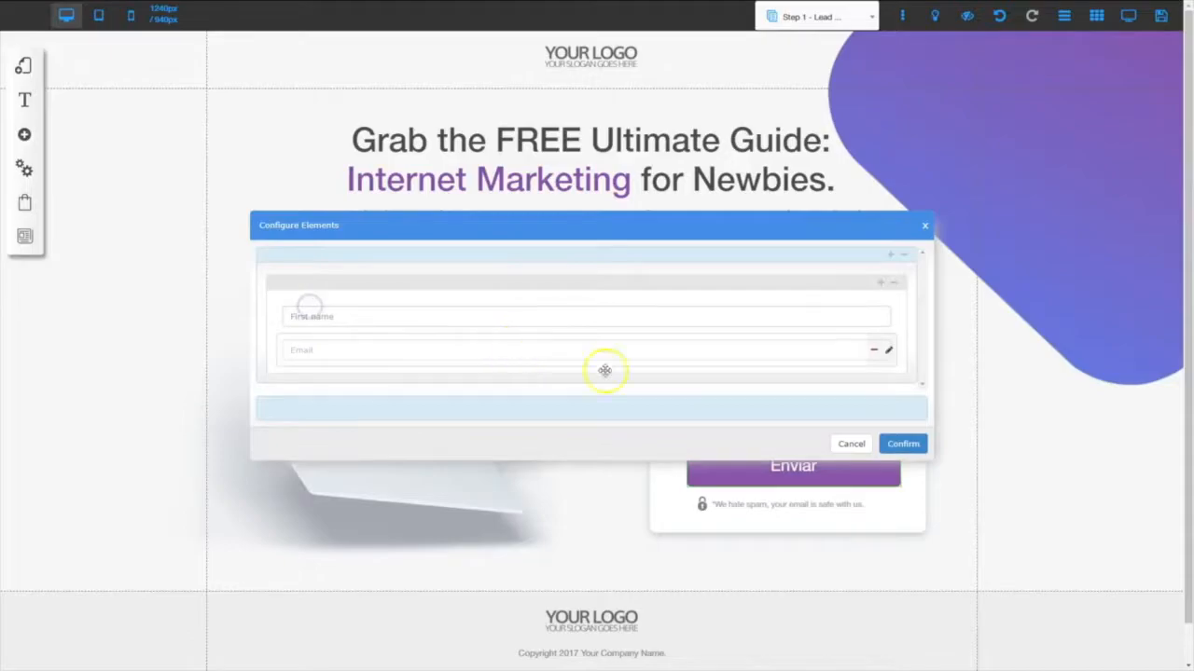
left_click(902, 444)
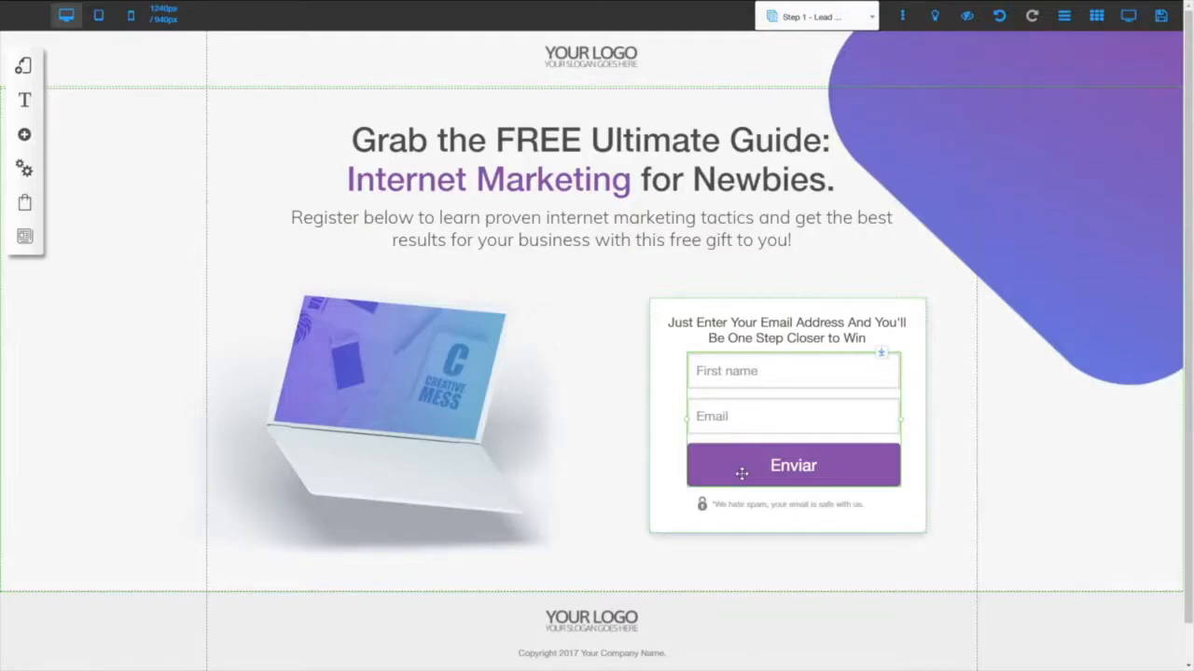
Configure the form's received email response with the owner's email address and the subject "New Subscriber - Internet Marketing"
double_click(753, 428)
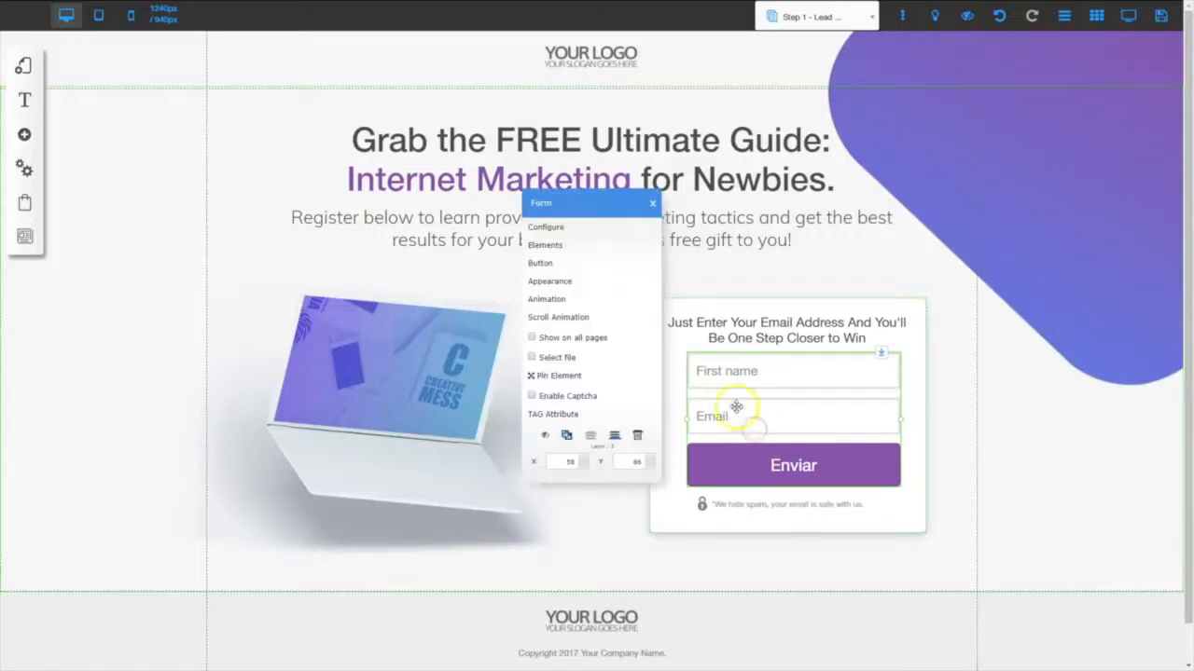
left_click(548, 229)
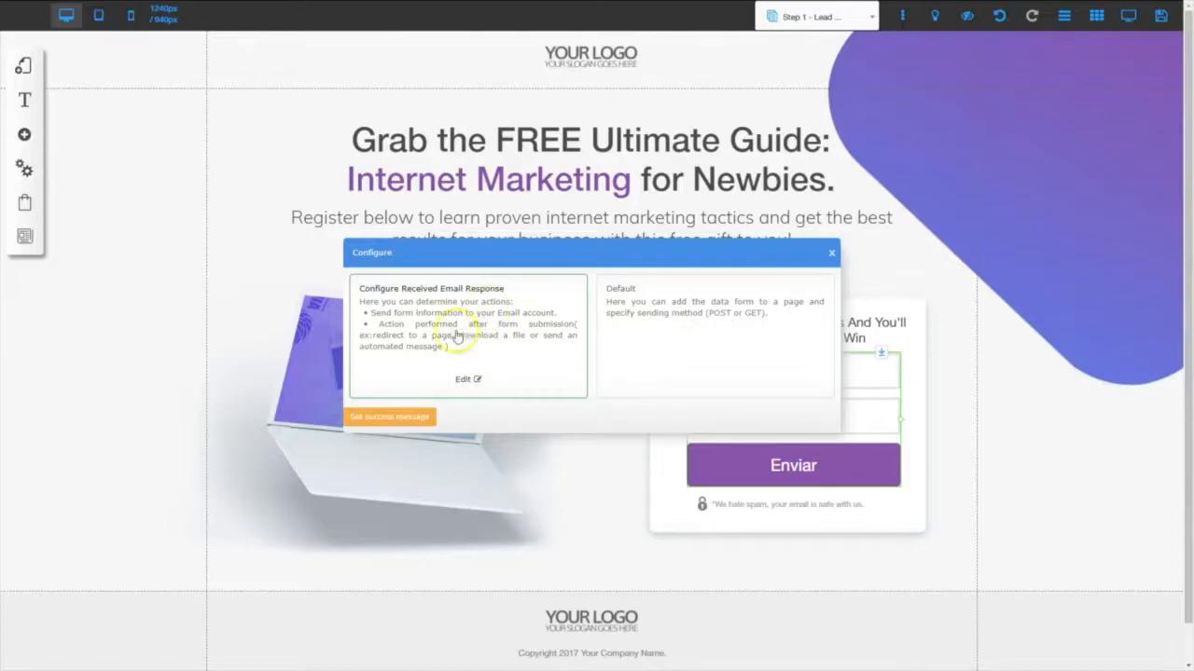
left_click(467, 381)
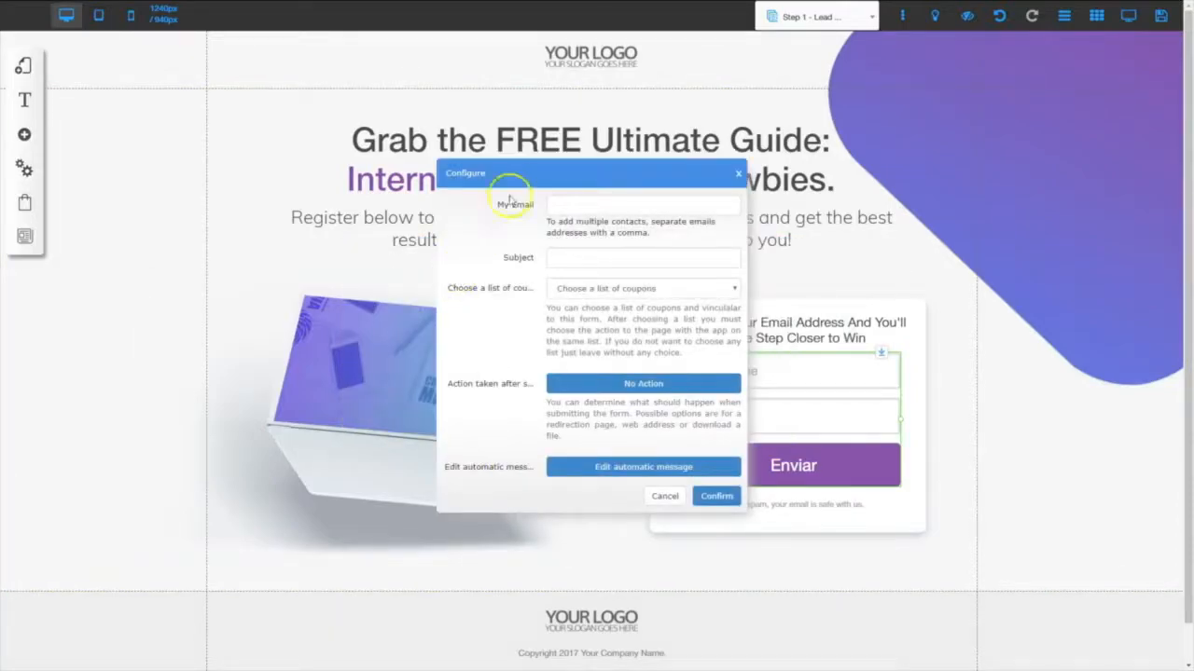
left_click(570, 204)
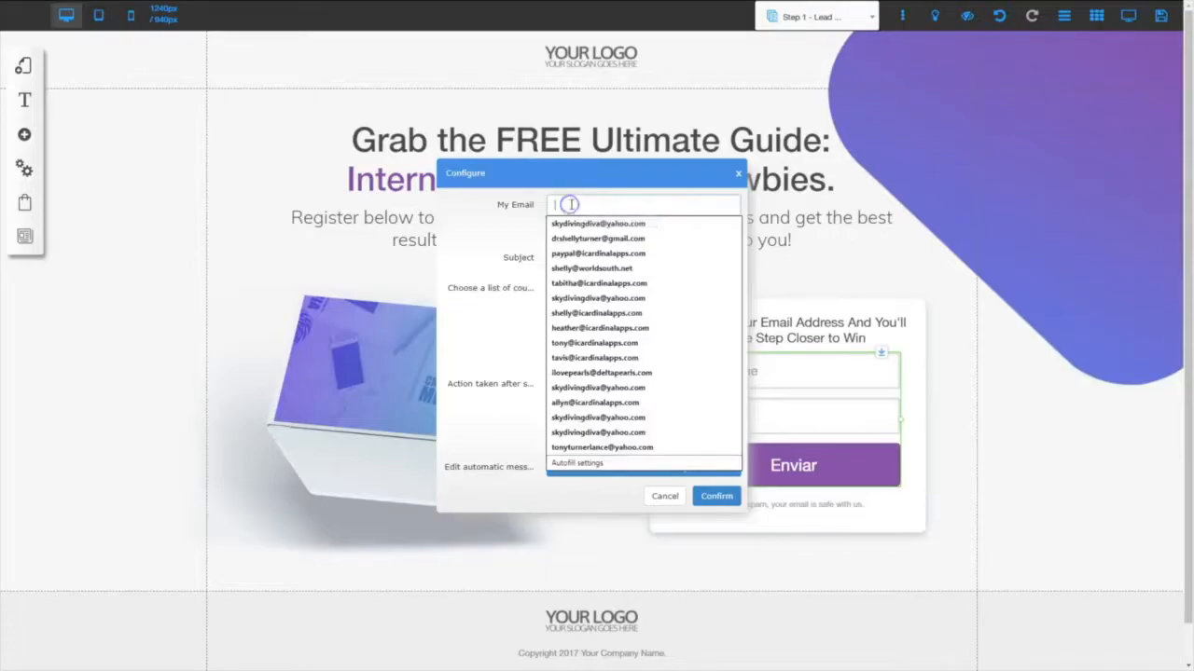
left_click(565, 224)
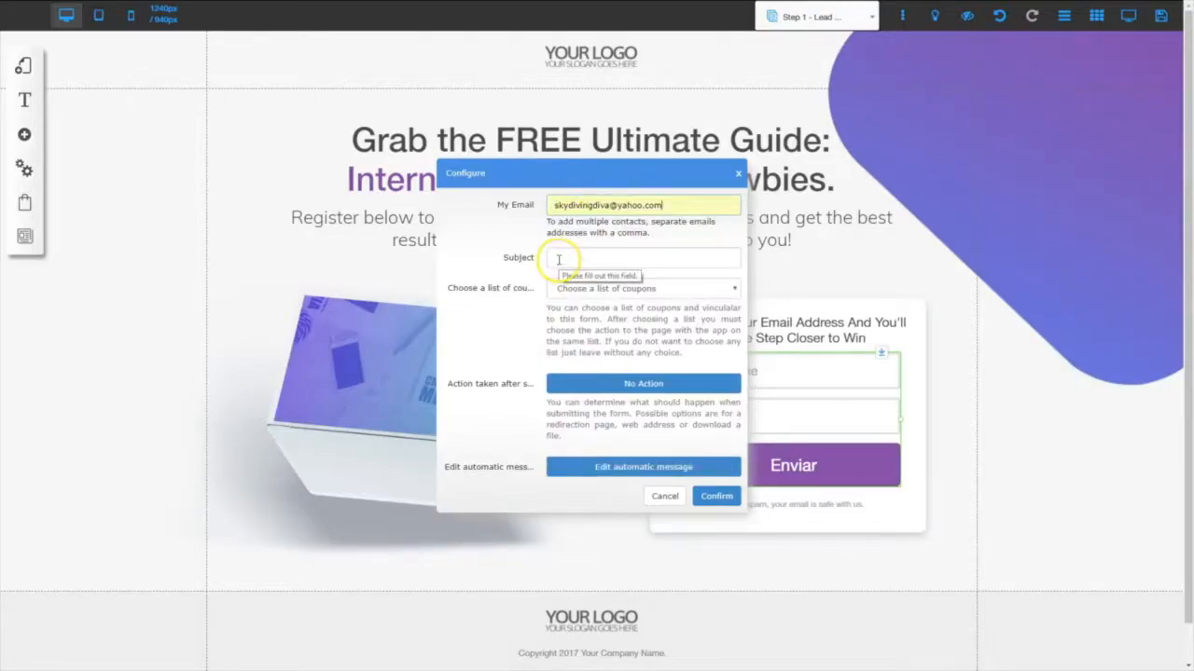
left_click(569, 256)
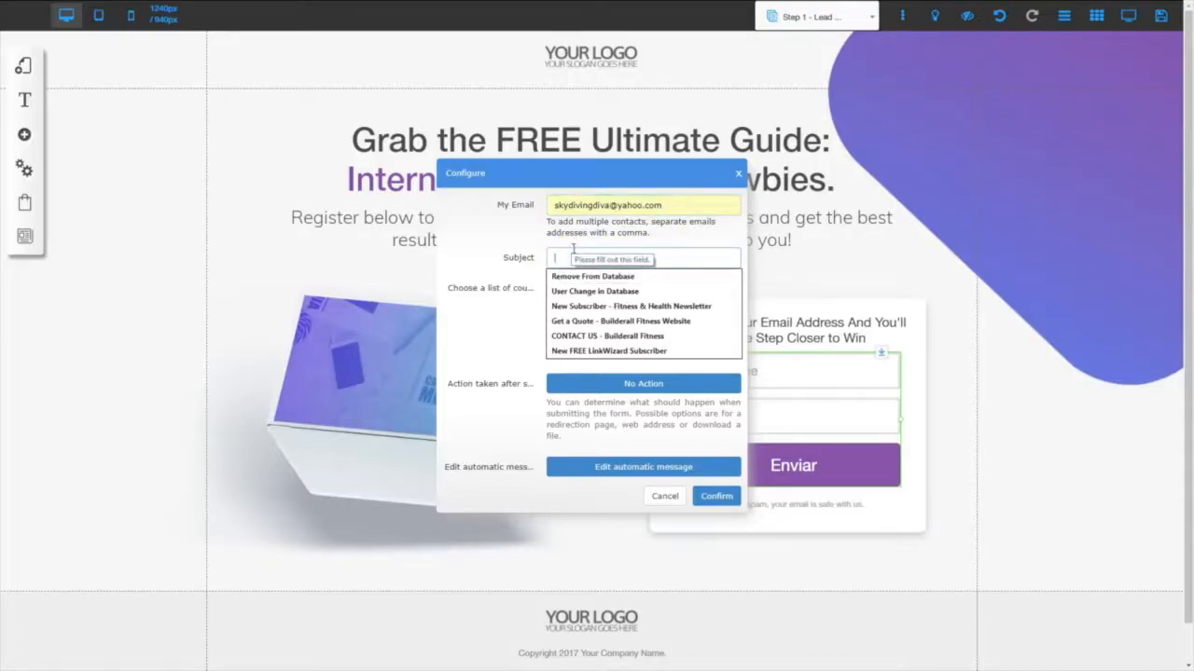
left_click(597, 306)
left_click(640, 258)
left_click_drag(685, 257, 728, 256)
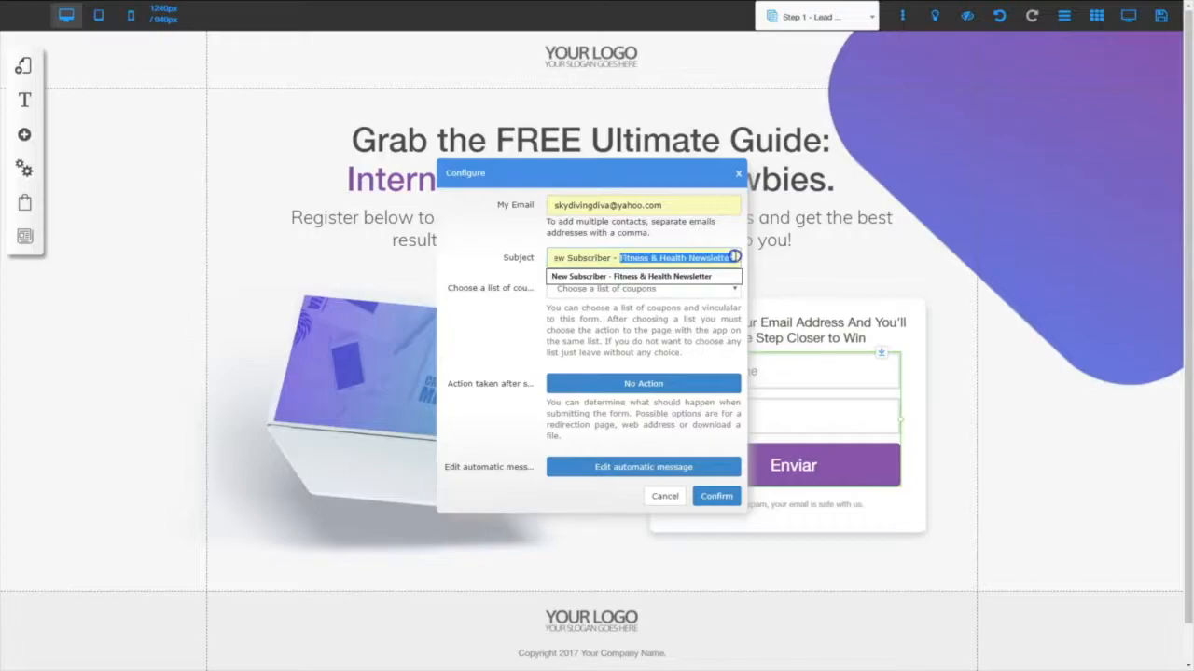
type("Internet Marketing")
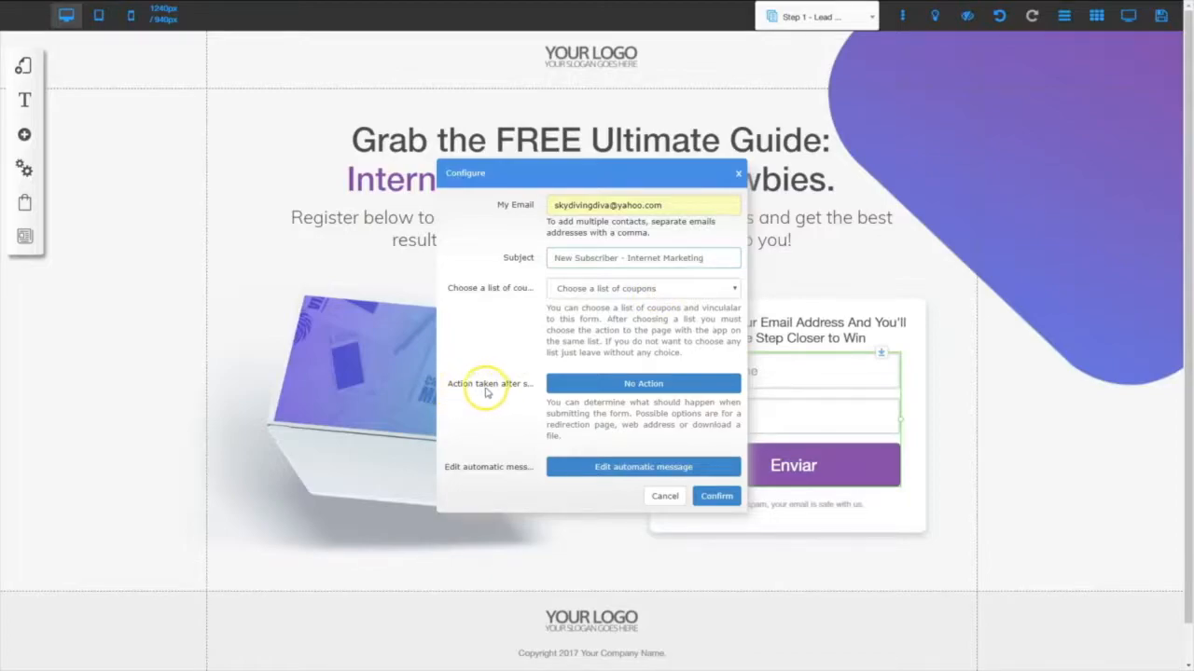
Set the action after form submission to the page "Step 3 - Thank You Page", opening in the same tab, and confirm the configuration
left_click(623, 385)
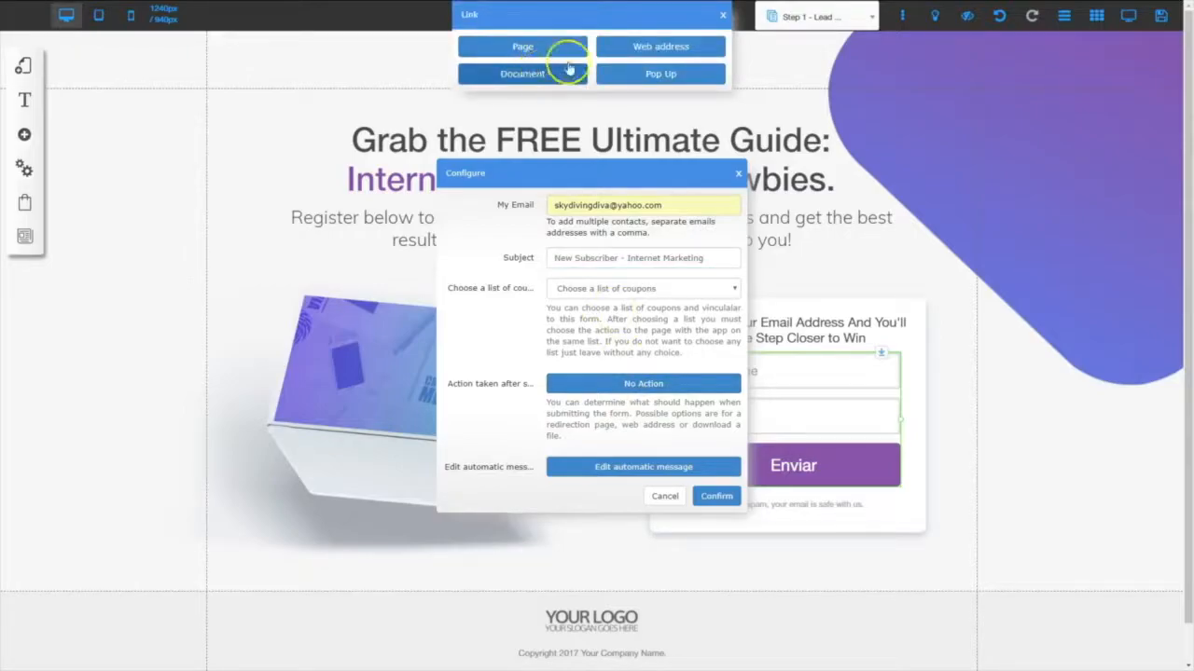
left_click(523, 46)
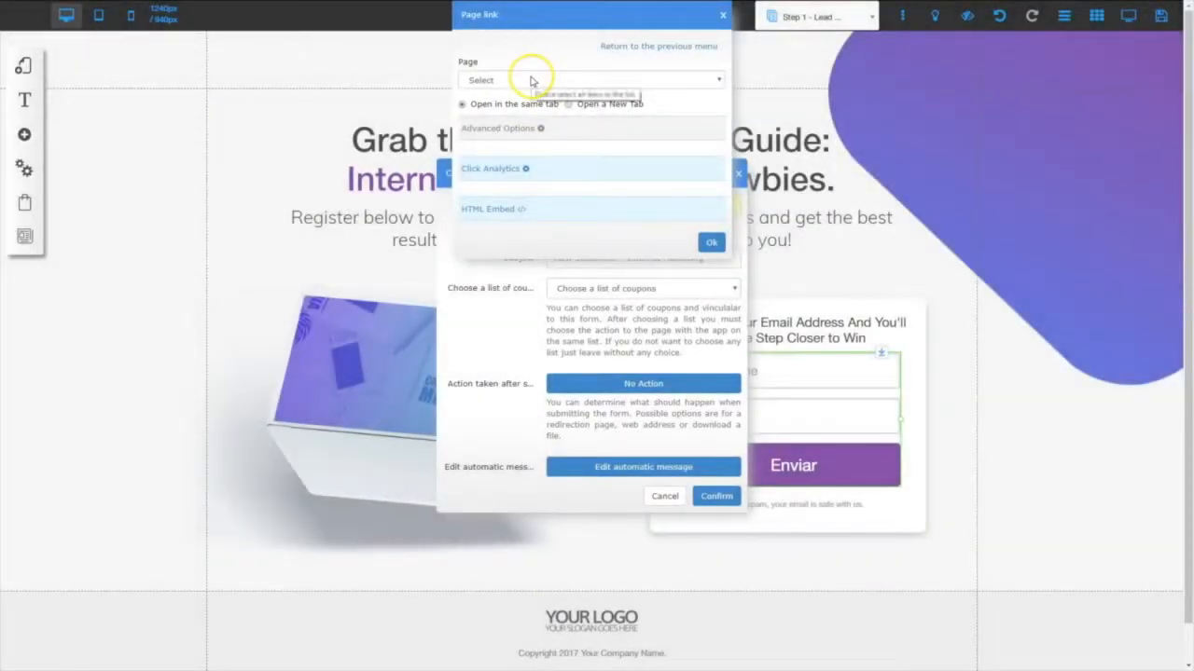
left_click(529, 79)
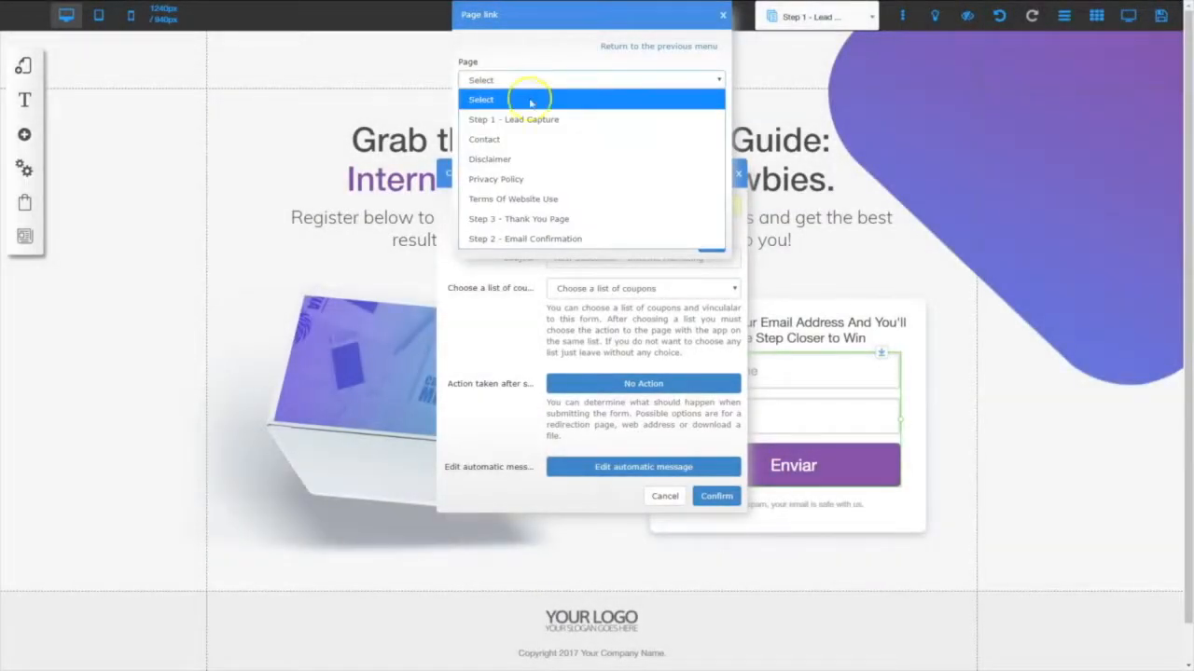
left_click(541, 220)
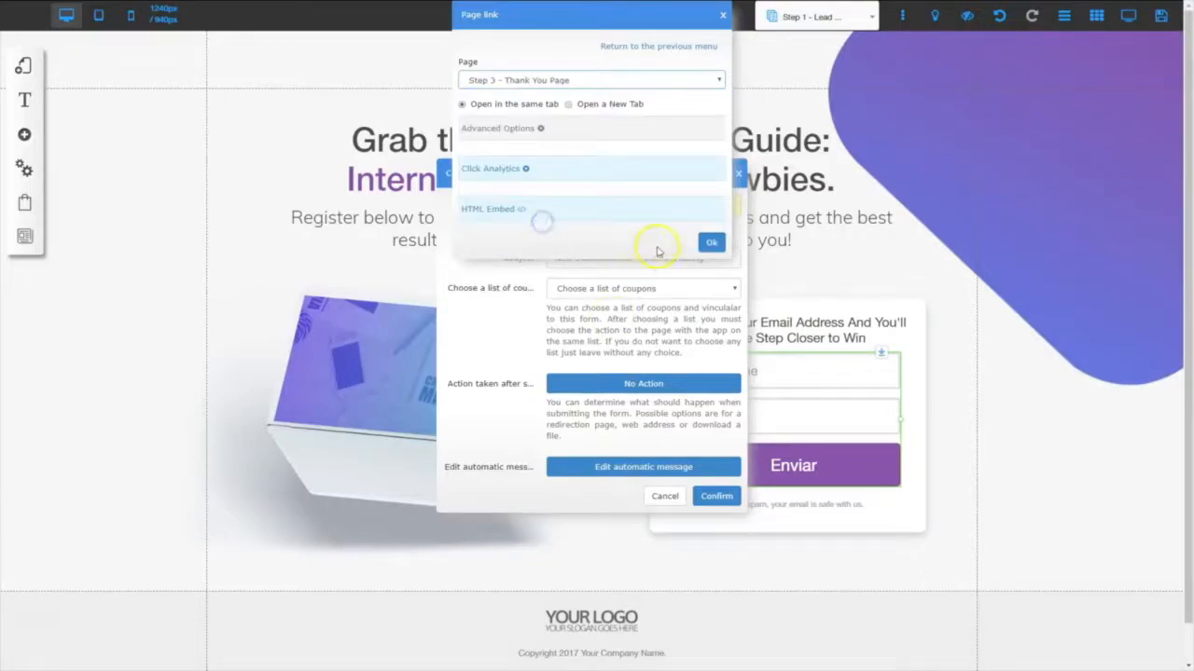
left_click(711, 241)
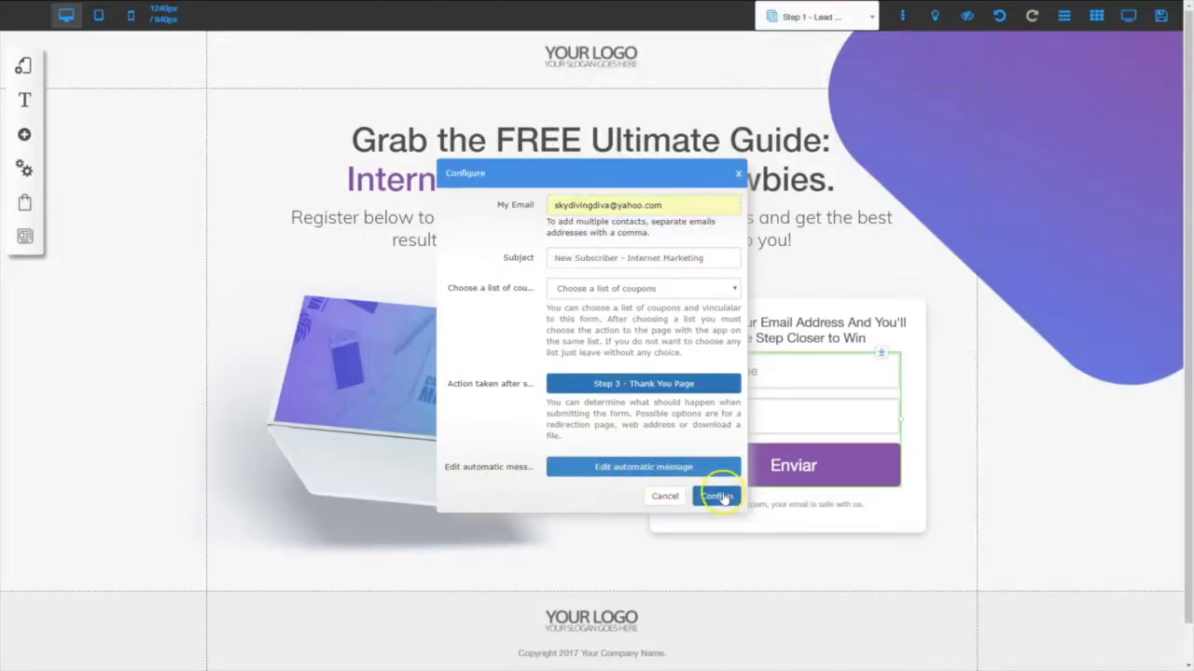
left_click(718, 497)
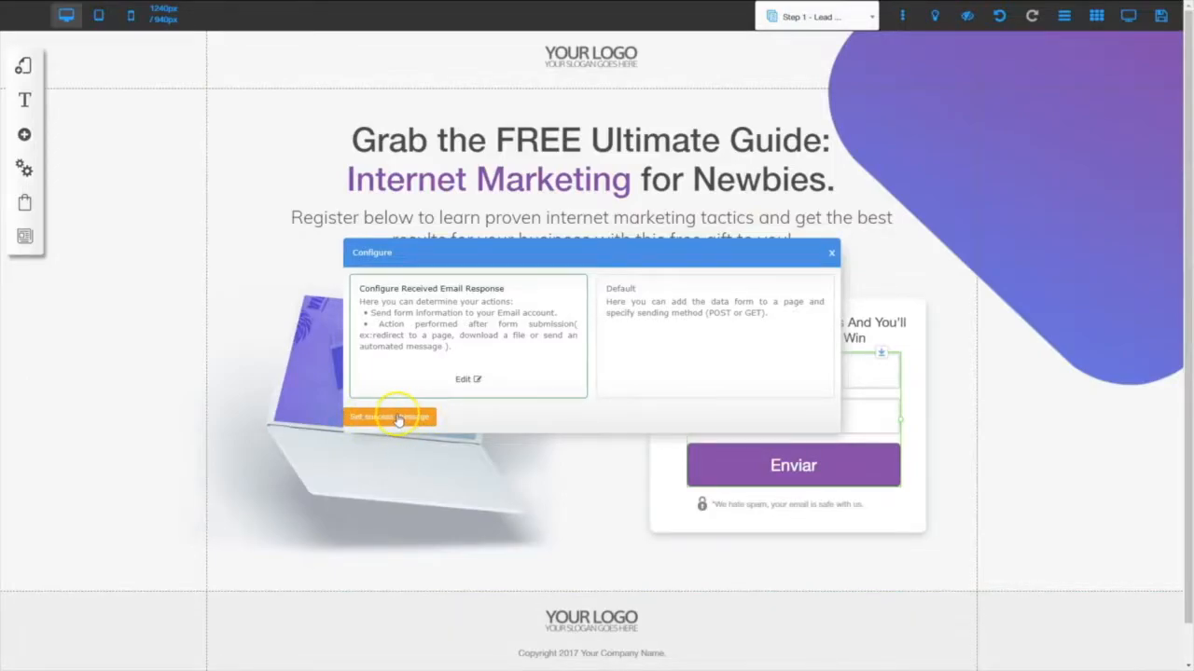
Set the form's success message to "Thank you for registering."
left_click(396, 418)
left_click(480, 297)
type("Thank you for registering.")
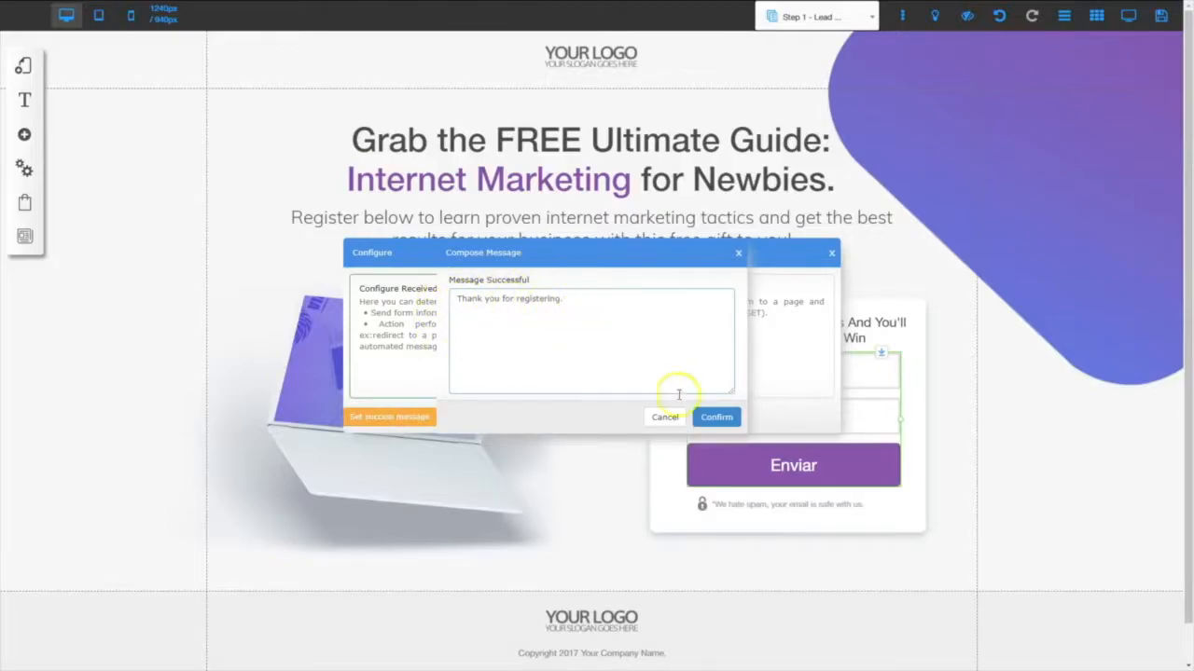
left_click(718, 418)
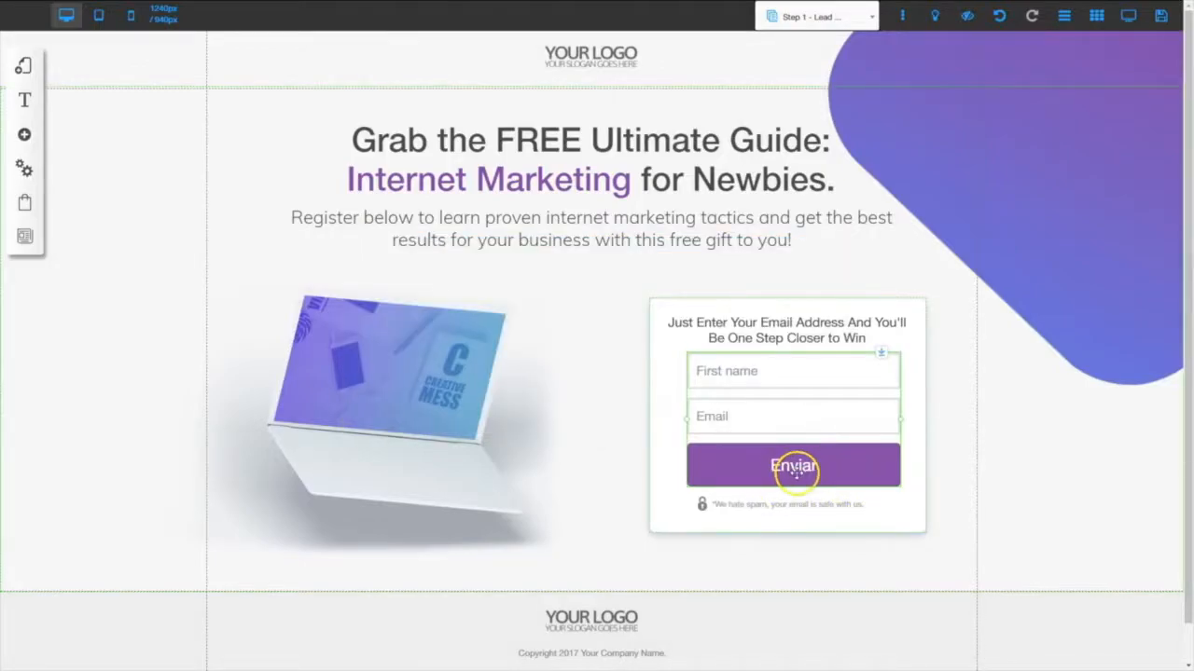
Change the contact form's button text to "Register"
left_click(780, 417)
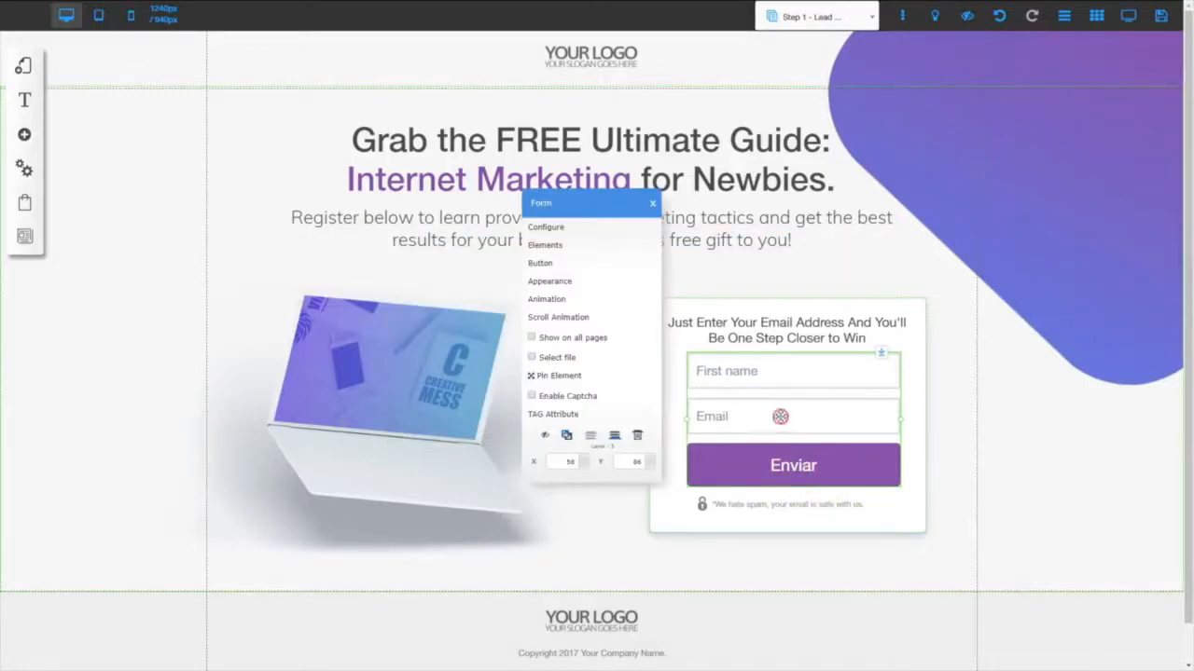
left_click(555, 262)
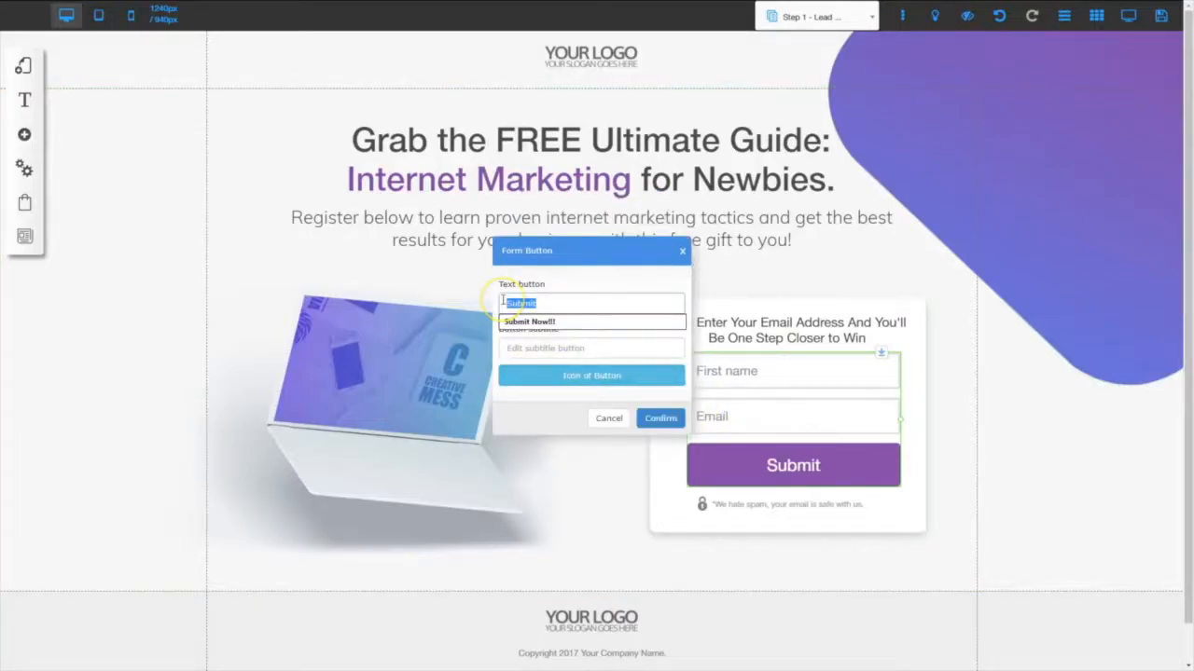
type("R")
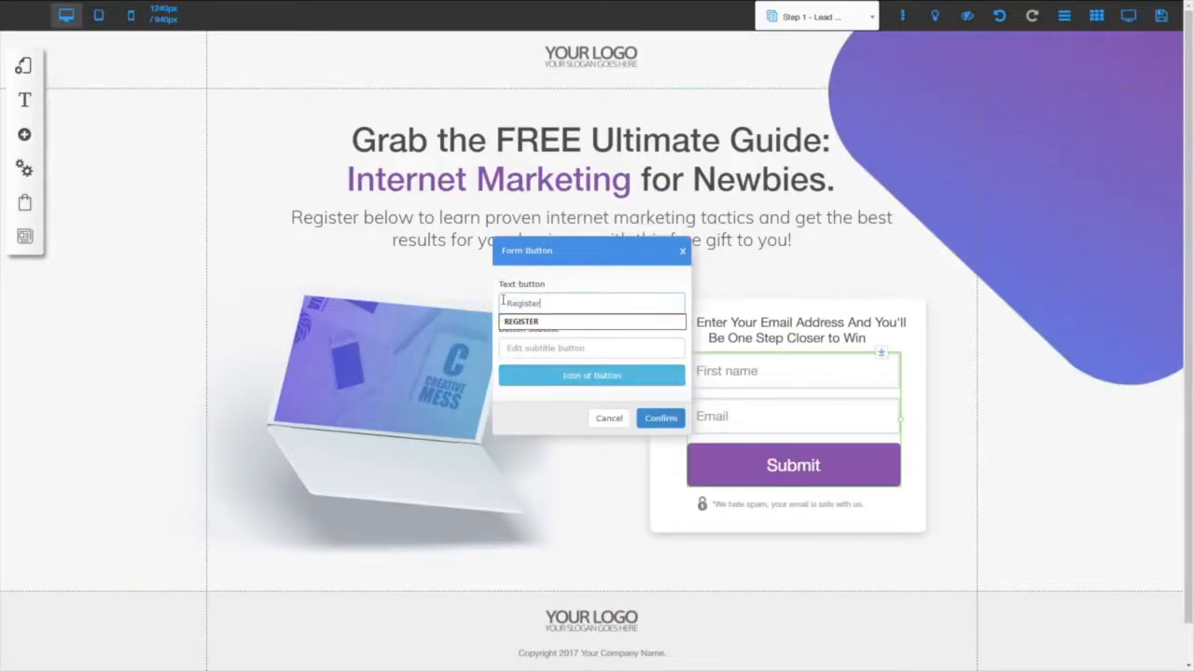
type("egister")
left_click(660, 418)
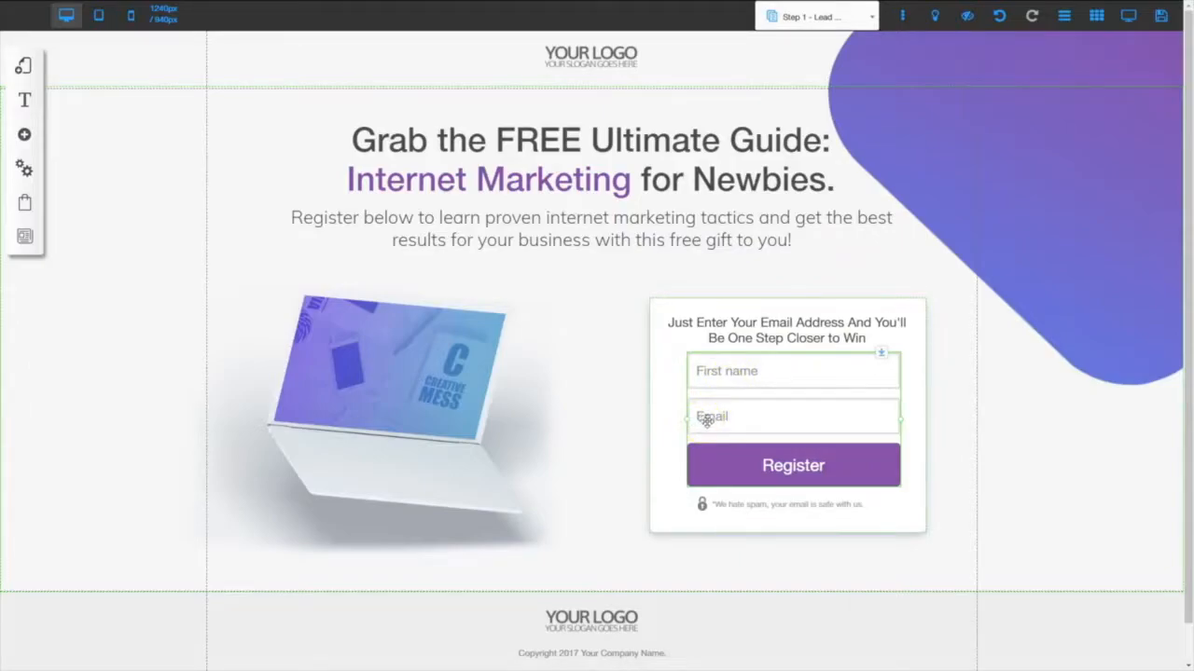
Save the changes to the Step 1 - Lead Capture page
left_click(1161, 17)
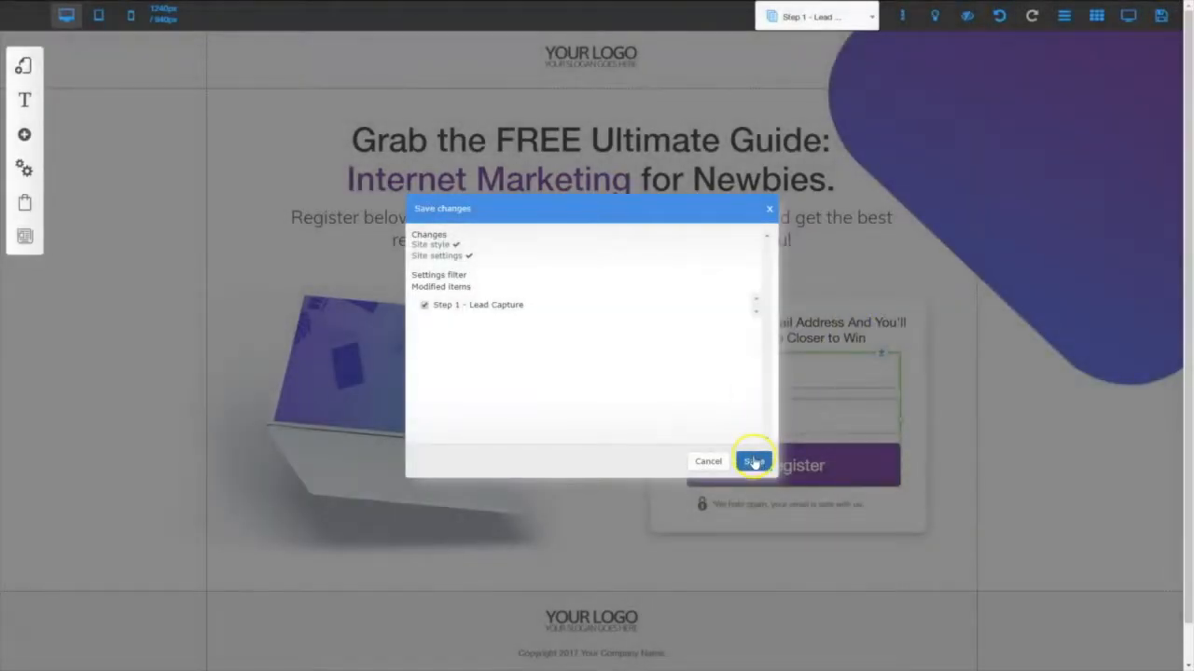
left_click(757, 461)
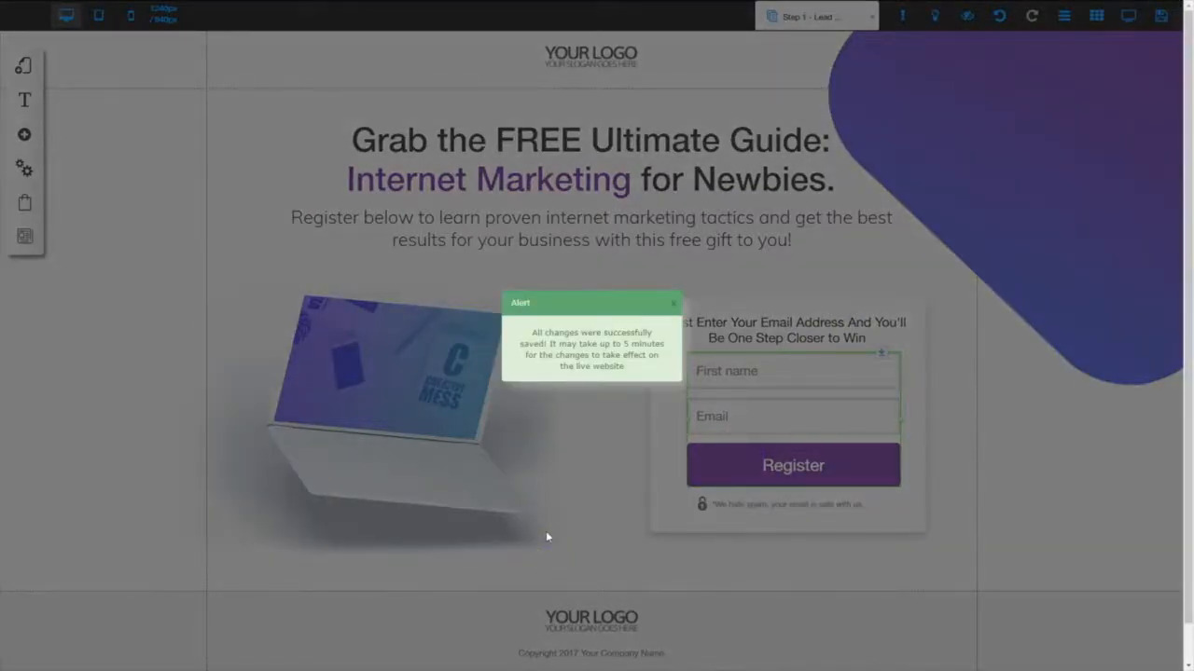
left_click(609, 500)
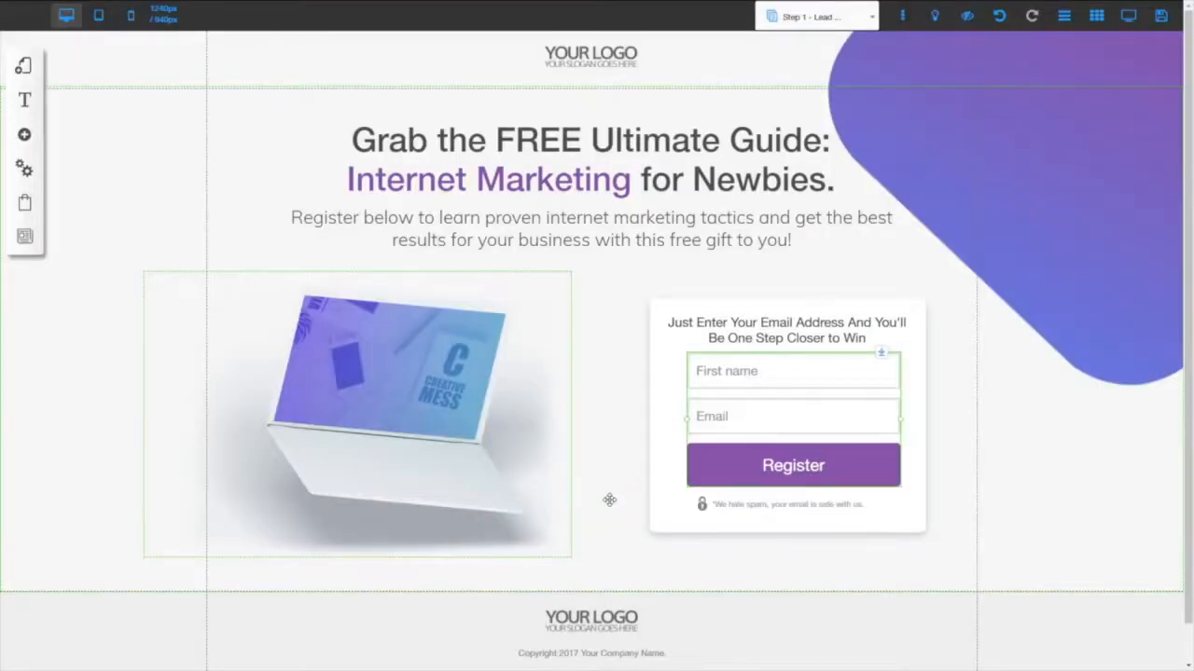
Hide the existing contact form and add the opt-in form with Email and First name fields and an "Enviar" button
left_click(751, 419)
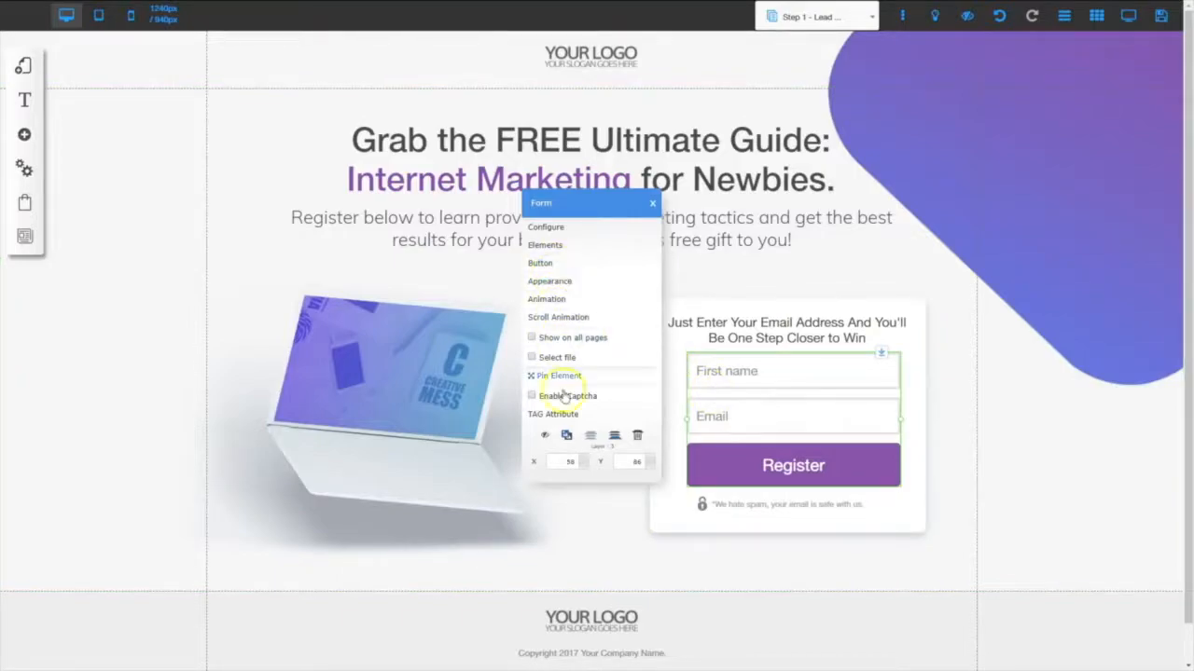
left_click(545, 436)
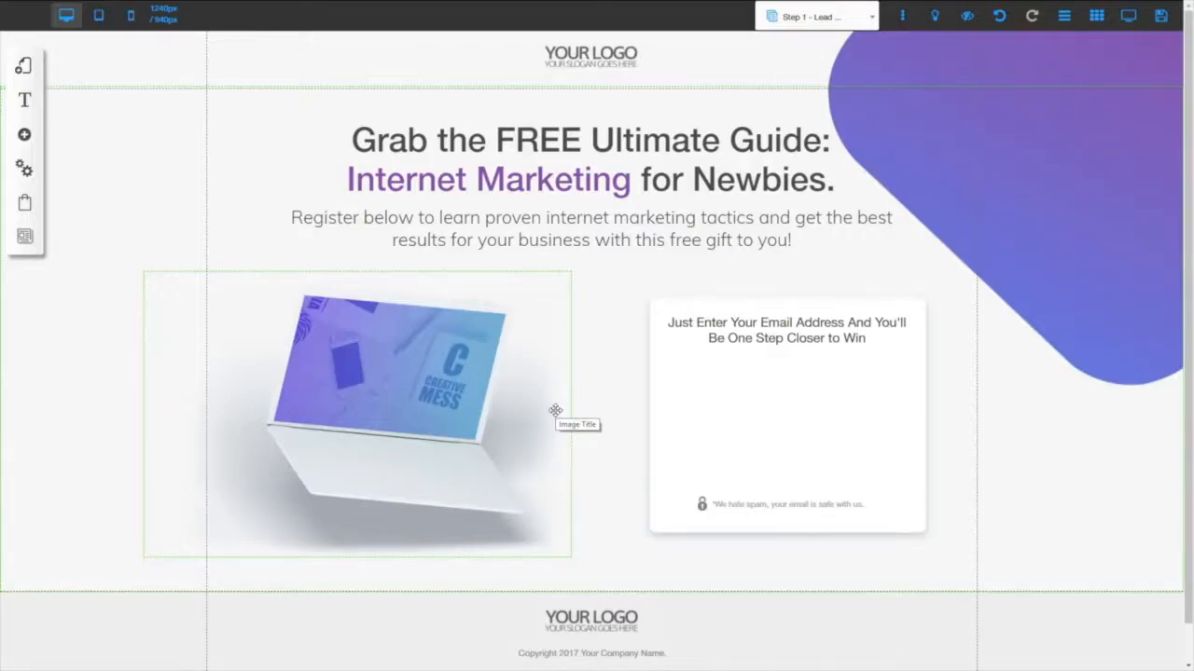
left_click(24, 135)
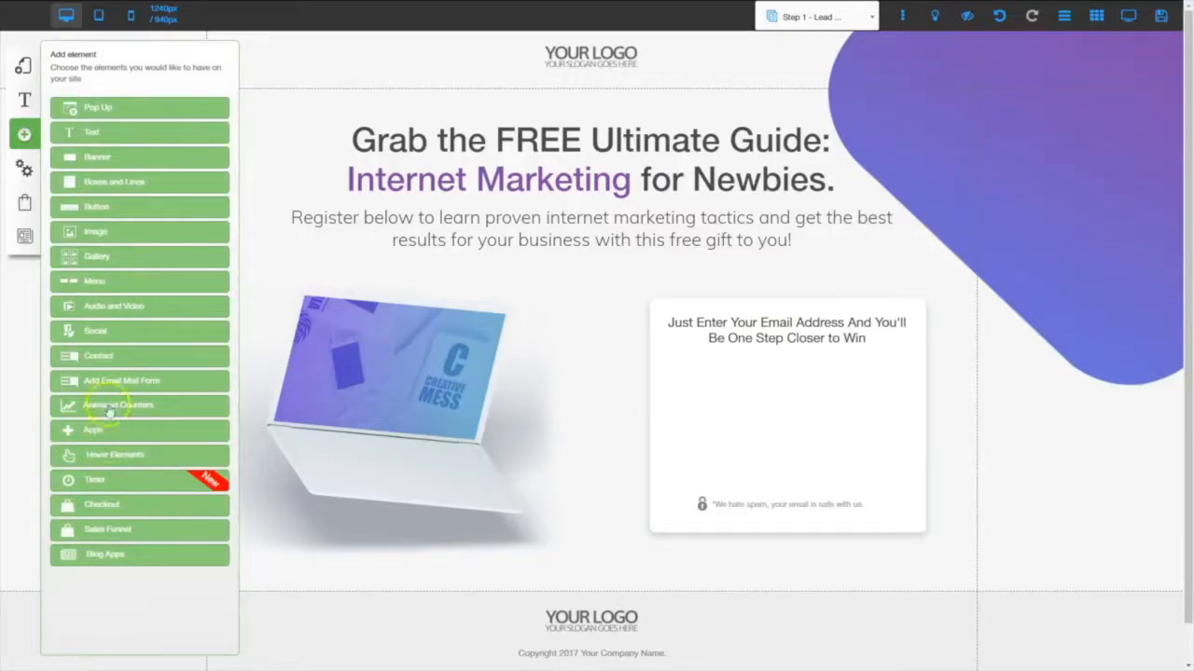
left_click(106, 357)
scroll(135, 476, "down", 5)
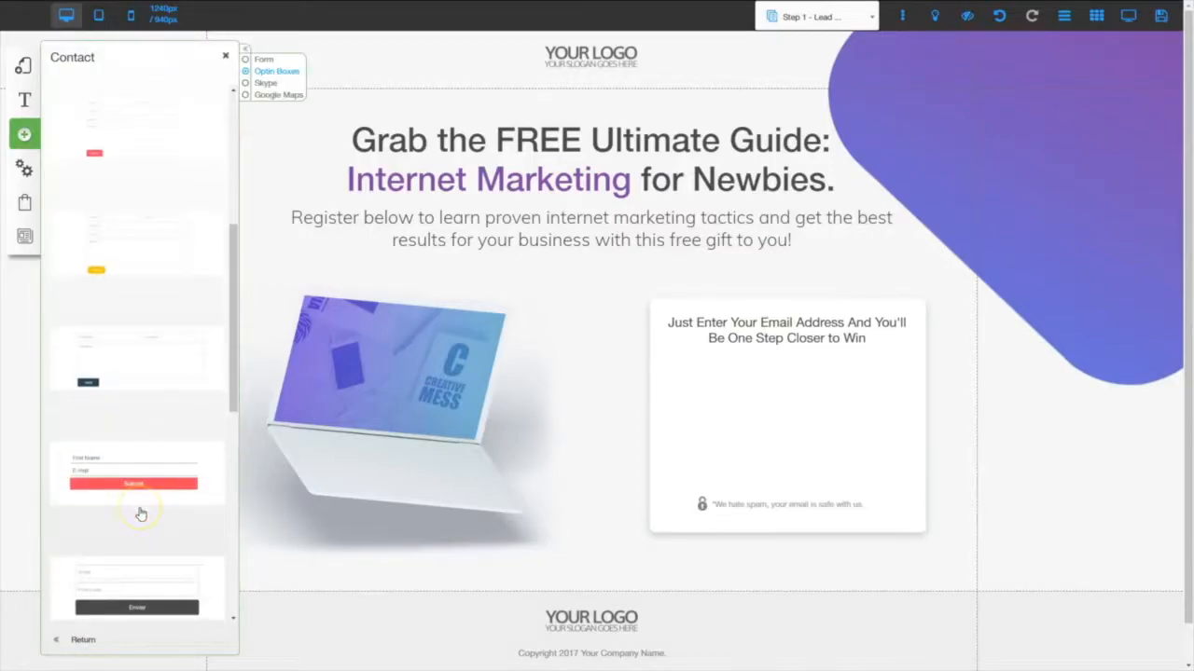
scroll(133, 451, "down", 2)
left_click(125, 401)
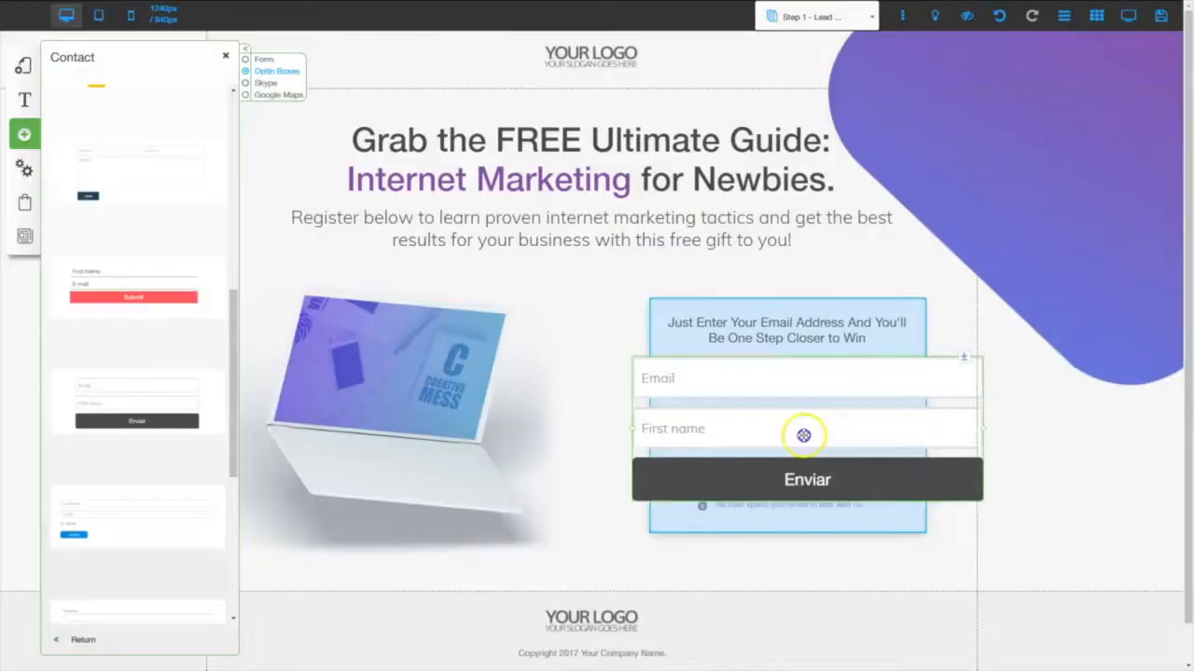
Narrow the new opt-in form to fit the white box and position it beneath the box's heading
left_click_drag(1011, 429, 909, 425)
left_click_drag(772, 407, 781, 403)
left_click(789, 420)
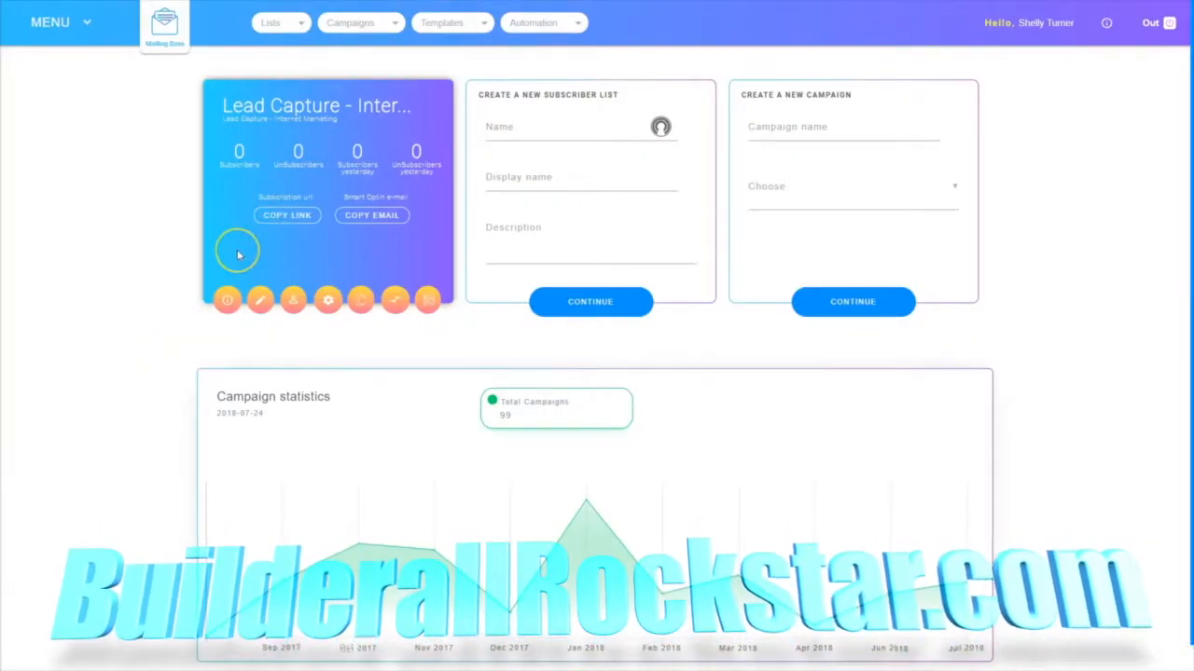
In MailingBoss, open the subscriber lists and copy the subscription link of the Lead Capture - Internet Marketing list
left_click(297, 28)
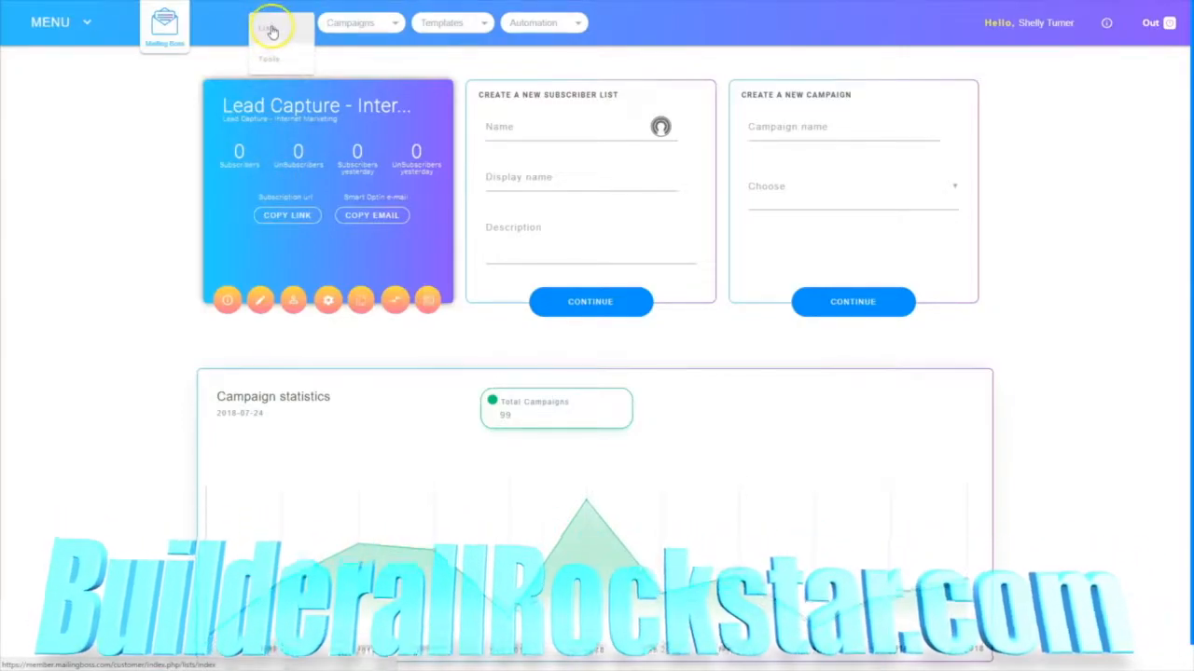
left_click(270, 28)
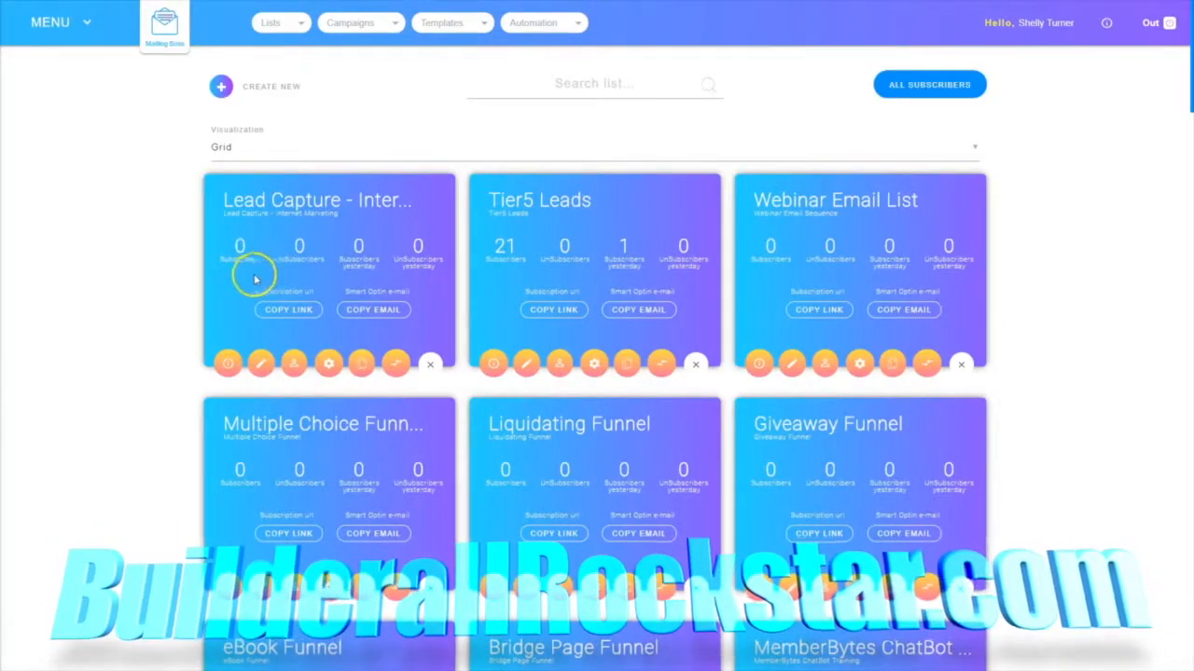
left_click(290, 310)
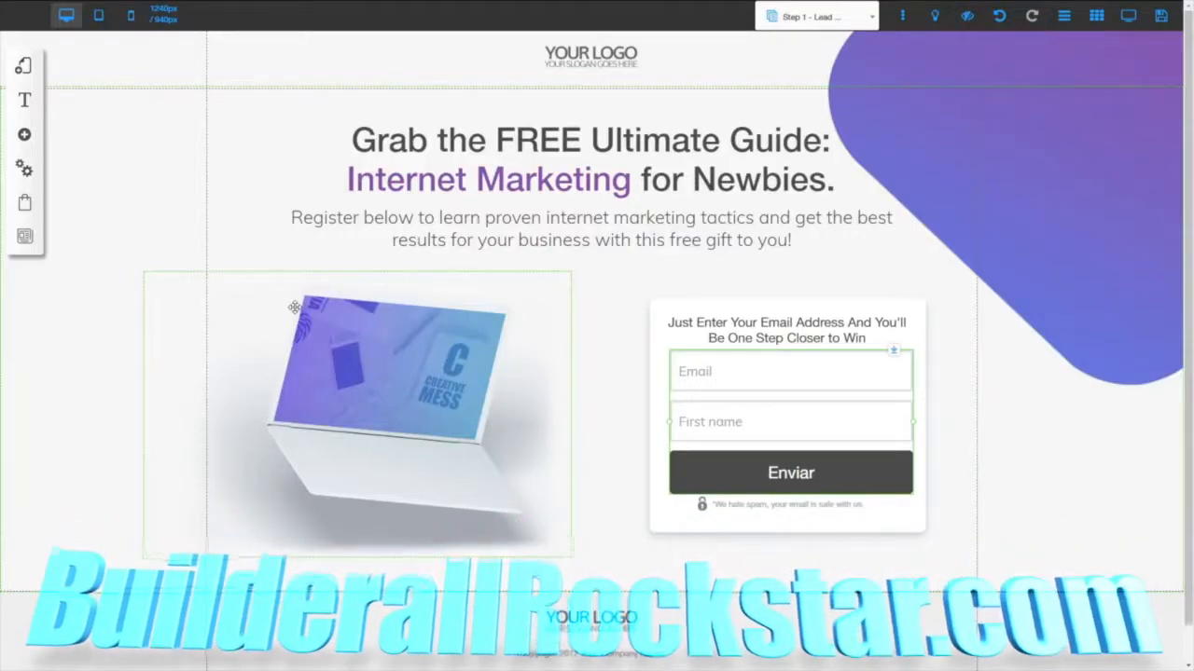
left_click(766, 403)
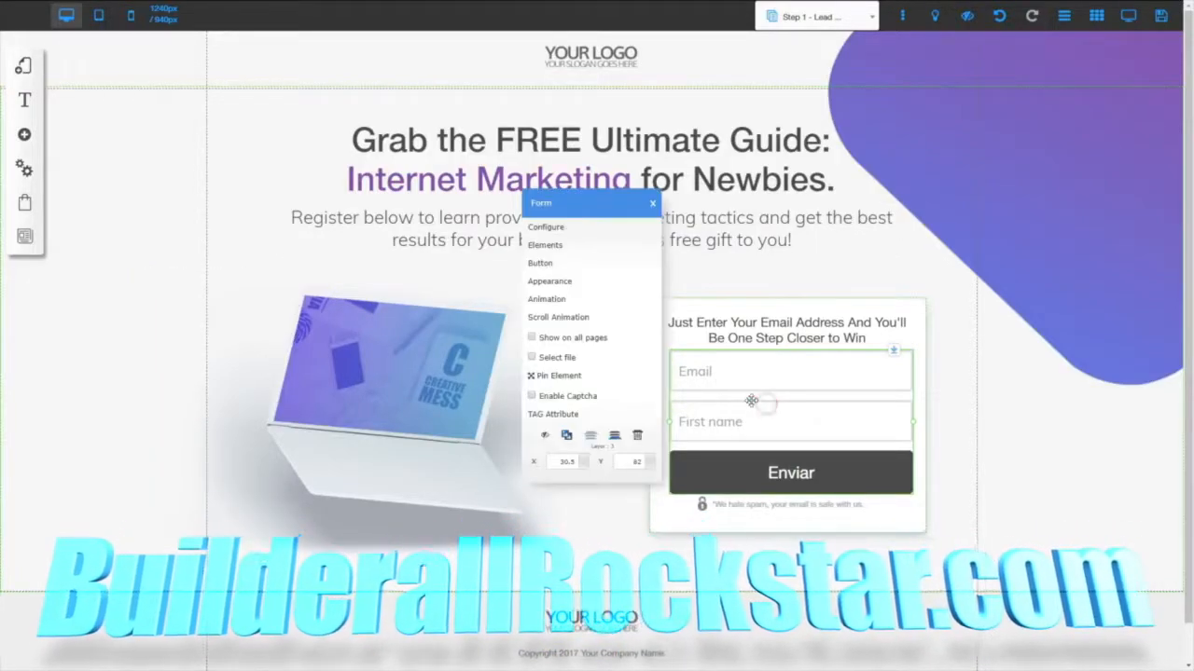
left_click(547, 227)
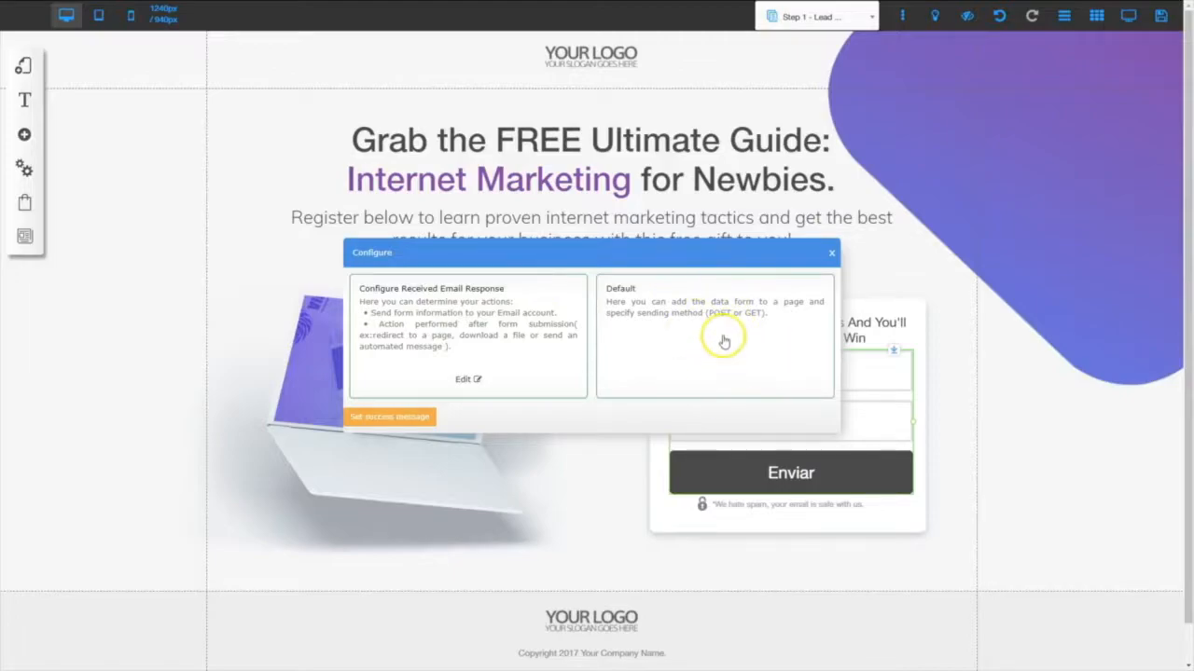
mouse_move(716, 326)
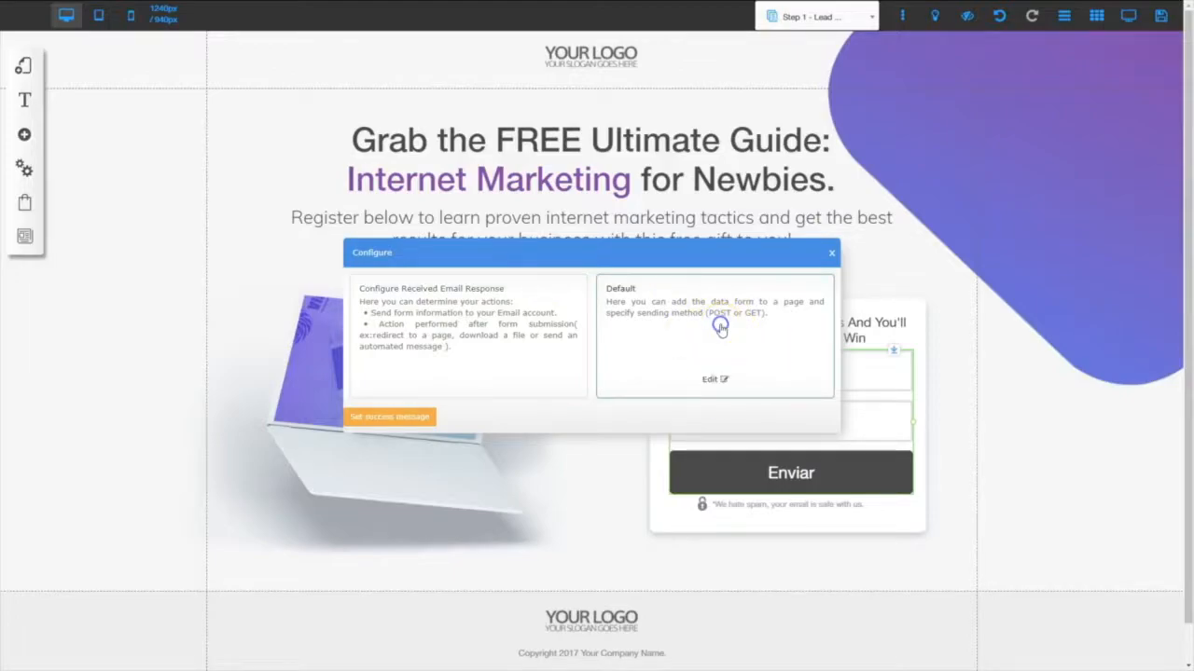
left_click(714, 380)
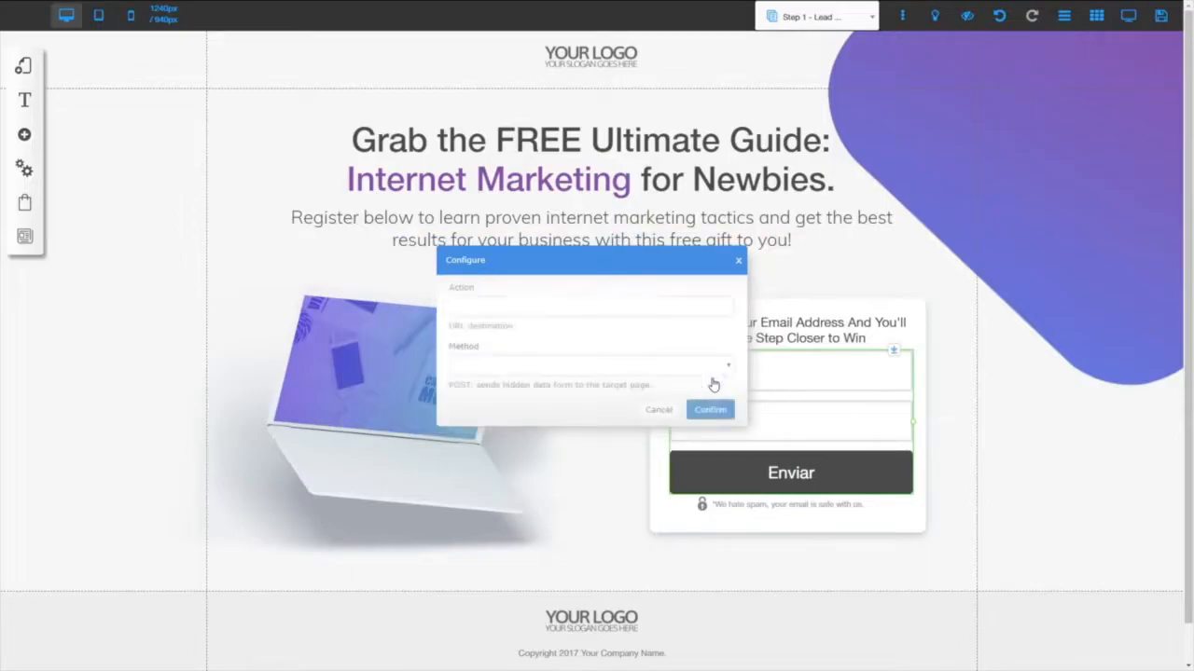
left_click(464, 305)
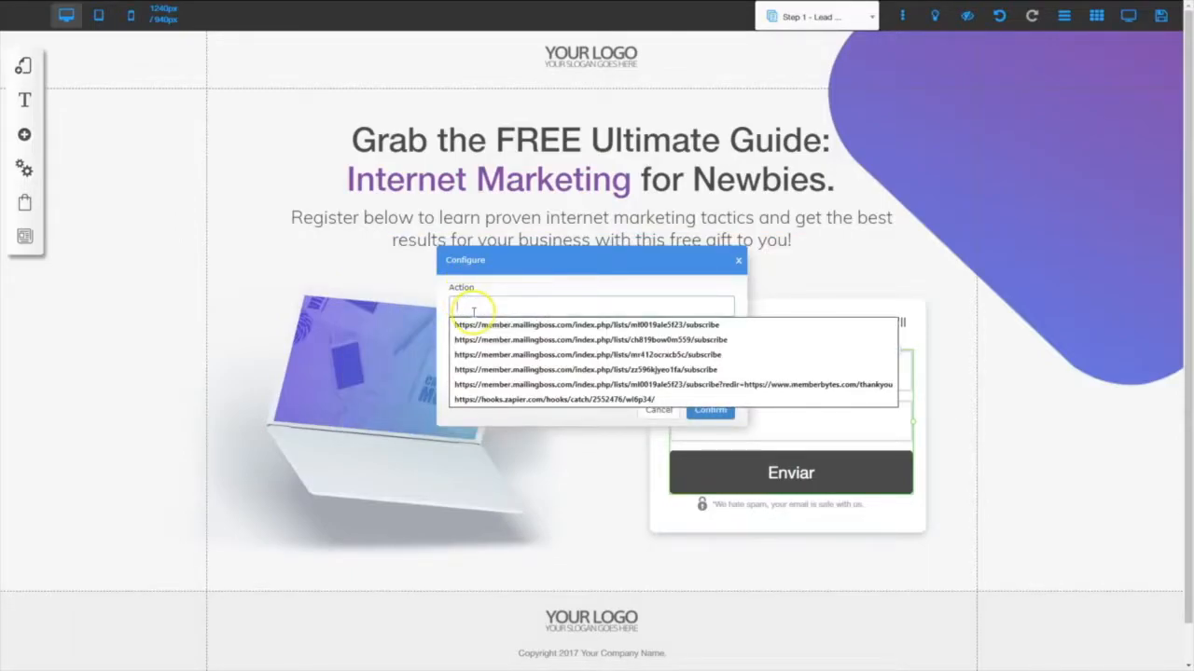
type("https://member.mailingboss.com/index.php/lists/km05294v2r669/subscribe")
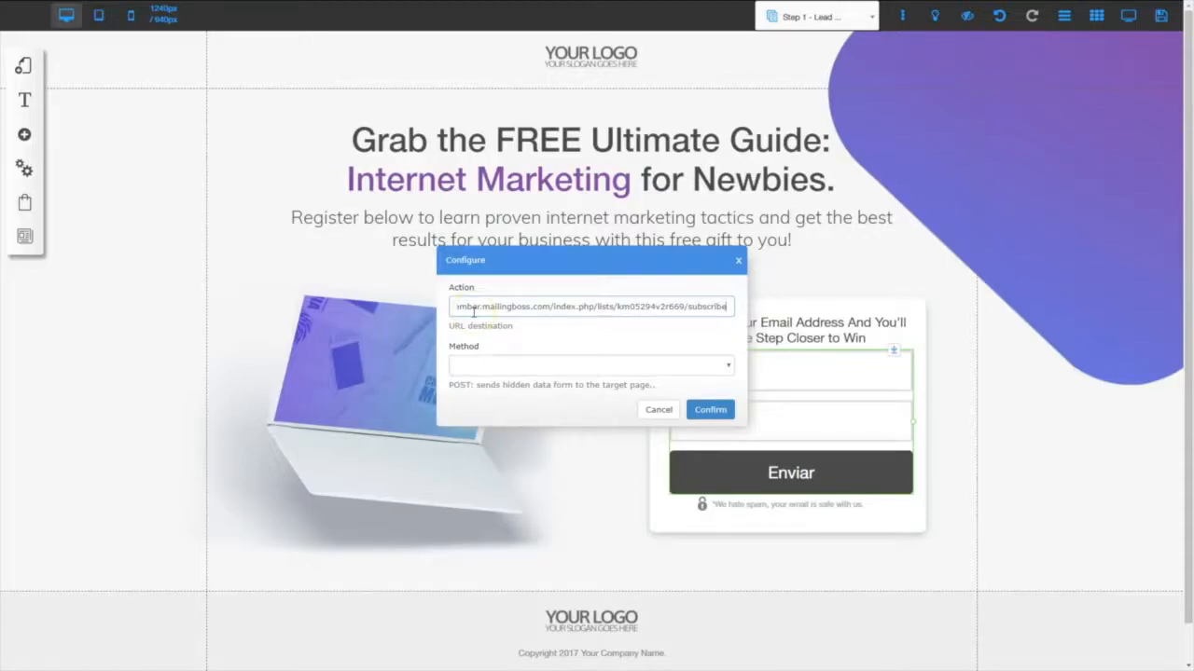
left_click(511, 367)
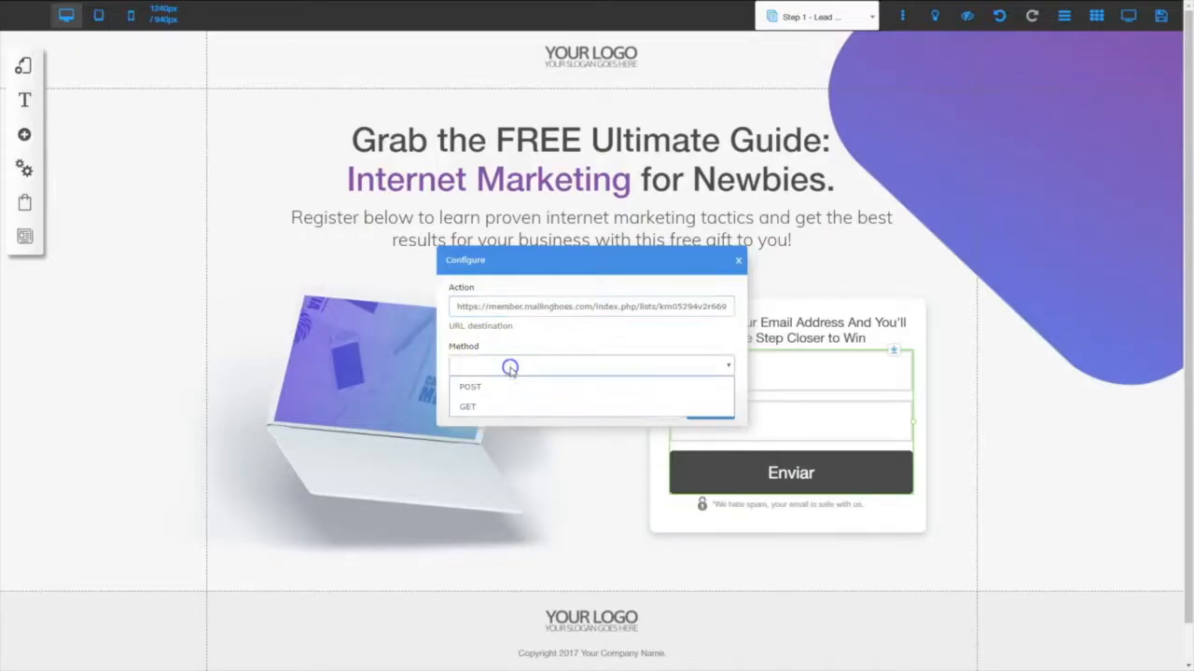
left_click(501, 390)
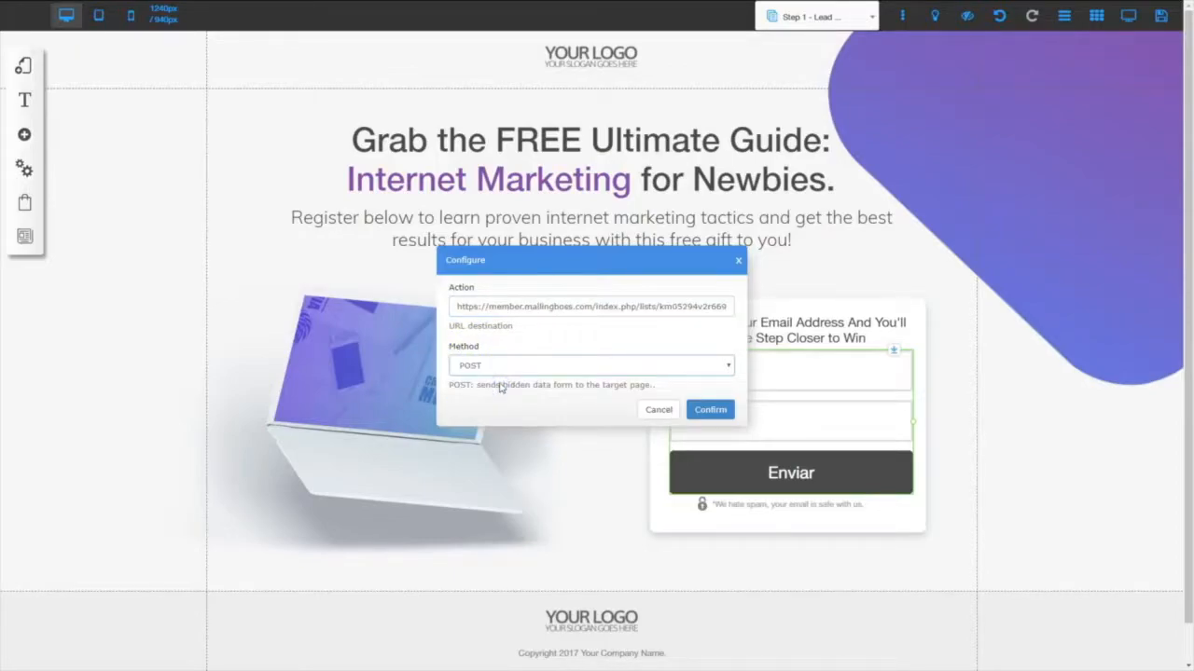
left_click(712, 411)
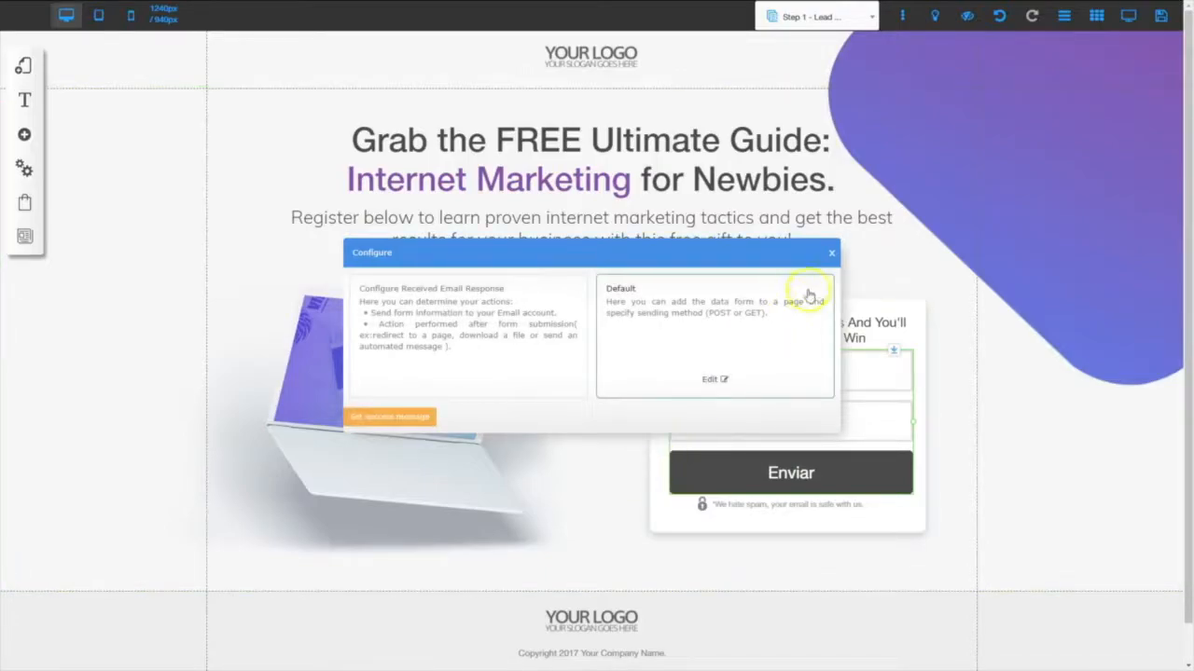
left_click(831, 253)
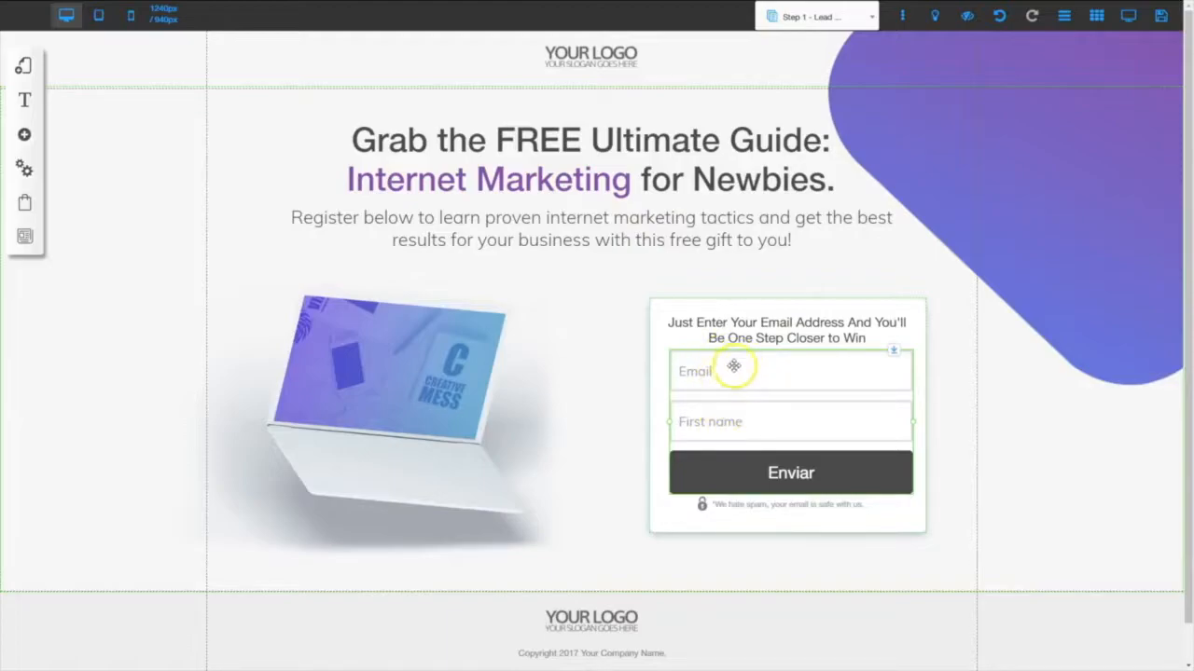
Reorder the opt-in form's elements so that the First name field sits above the Email field
left_click(733, 396)
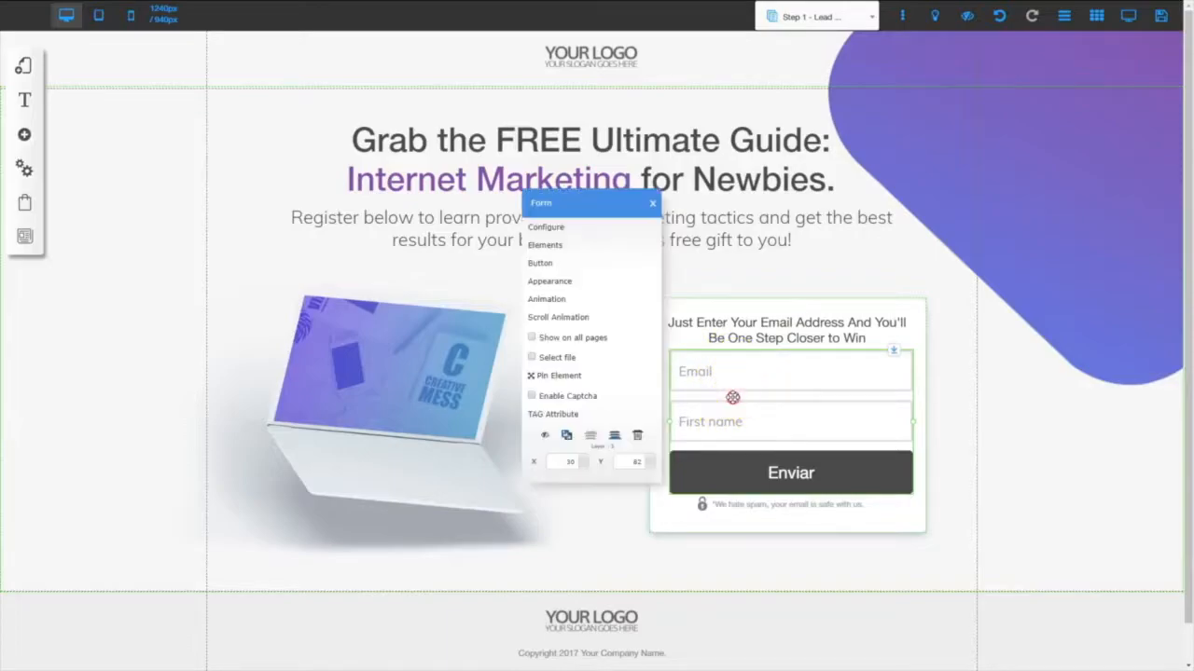
left_click(560, 245)
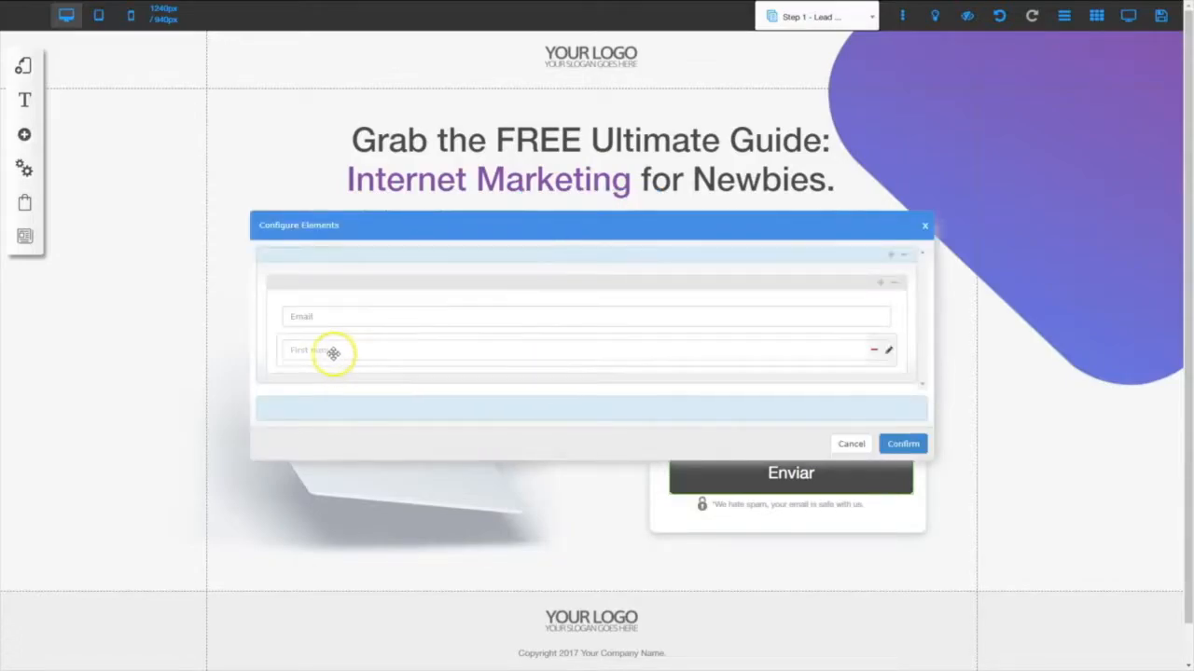
left_click_drag(330, 349, 332, 304)
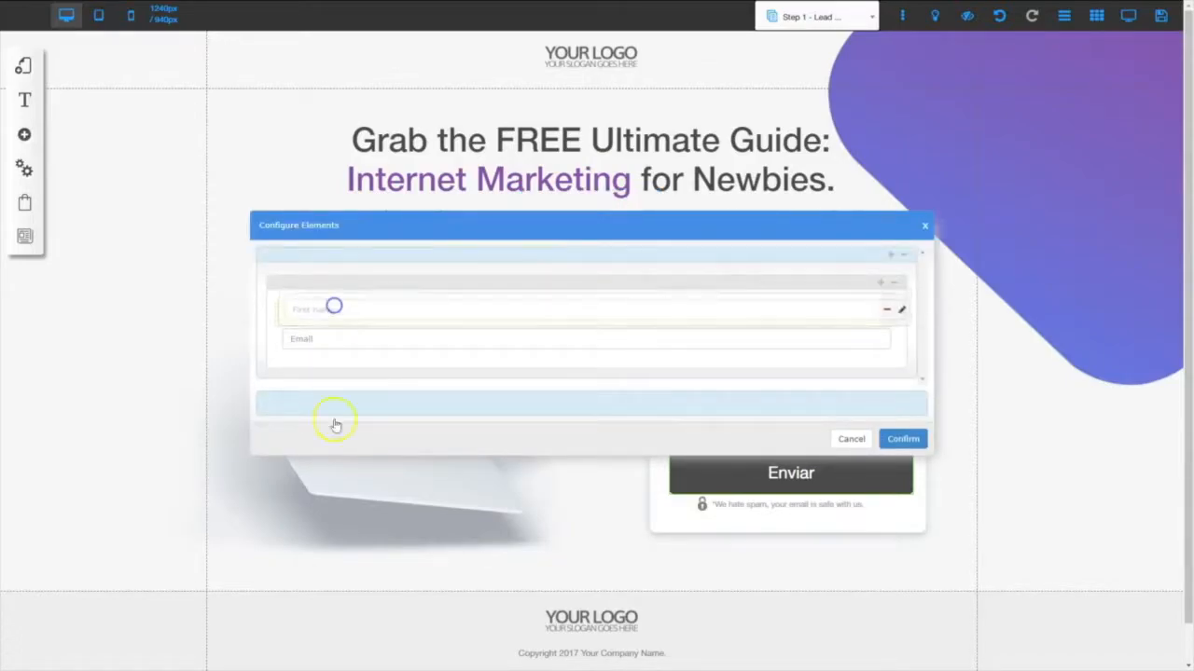
left_click_drag(307, 382, 331, 349)
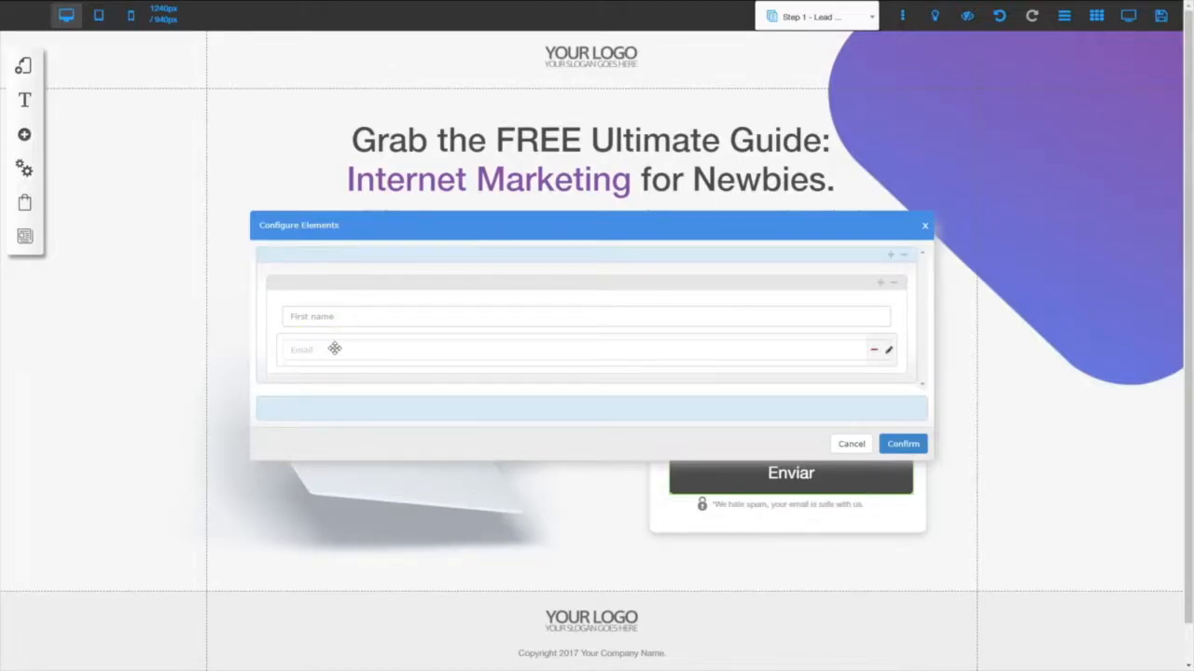
mouse_move(334, 349)
left_mouse_down()
mouse_move(314, 320)
mouse_move(394, 314)
mouse_move(301, 326)
mouse_move(432, 353)
mouse_move(326, 348)
mouse_move(420, 320)
mouse_move(336, 311)
mouse_move(330, 340)
left_mouse_up()
left_click_drag(329, 341, 471, 318)
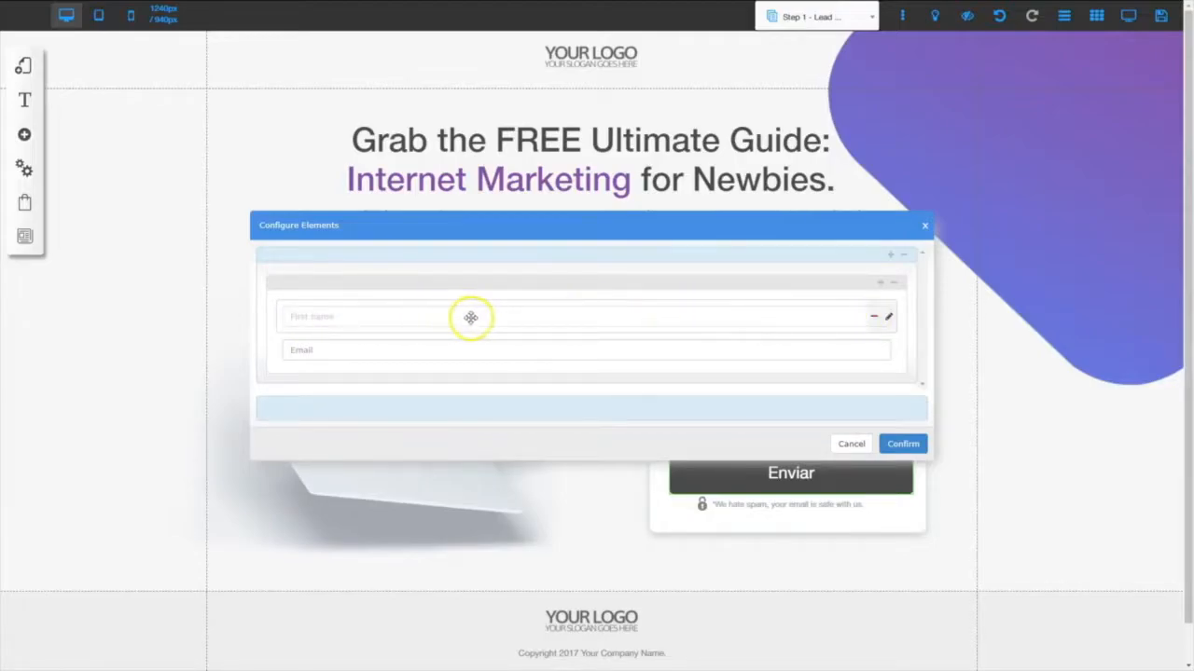
Check the tags of the First name and Email fields in their element settings
left_click(891, 320)
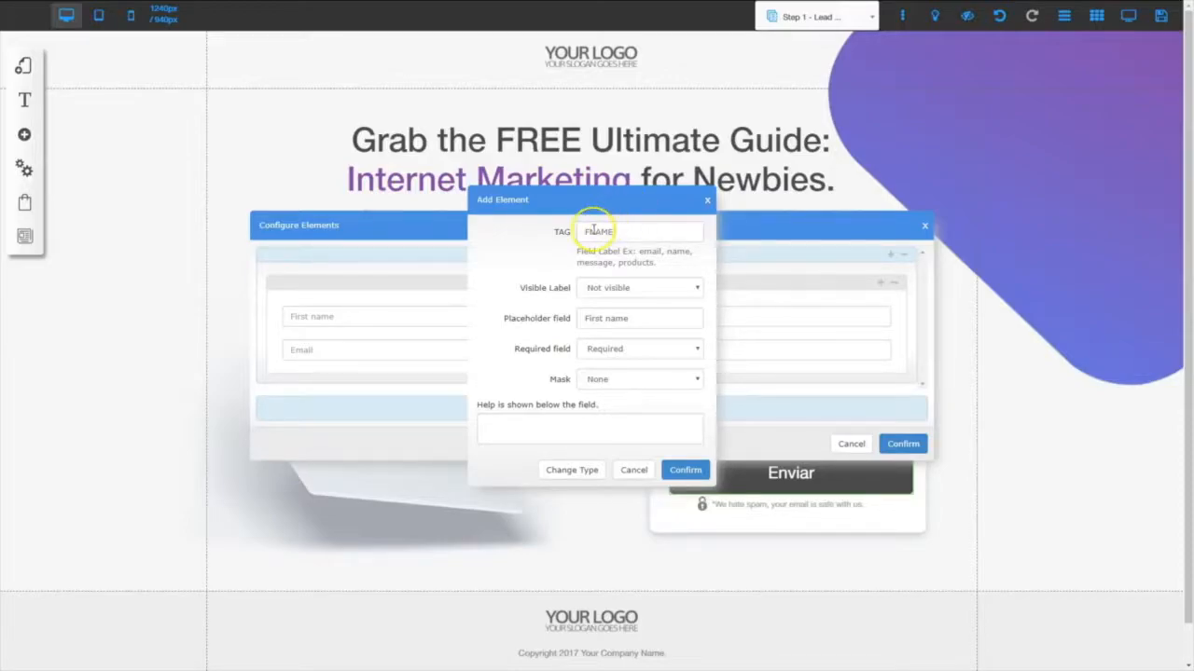
left_click(684, 470)
mouse_move(294, 351)
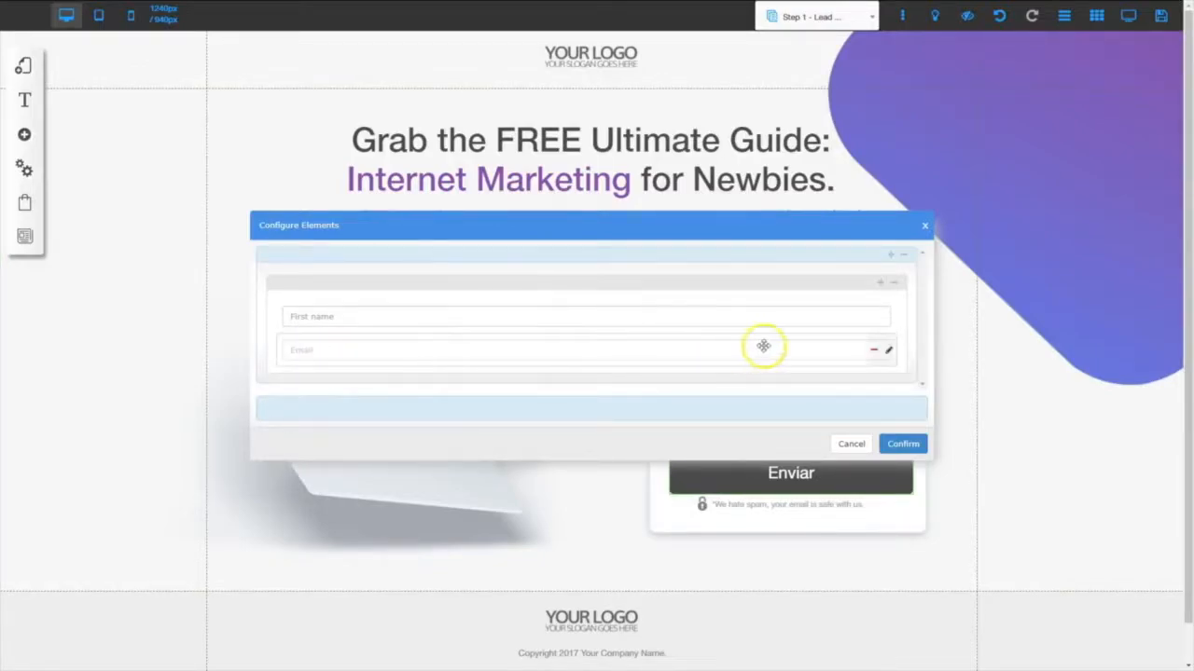
left_click(889, 353)
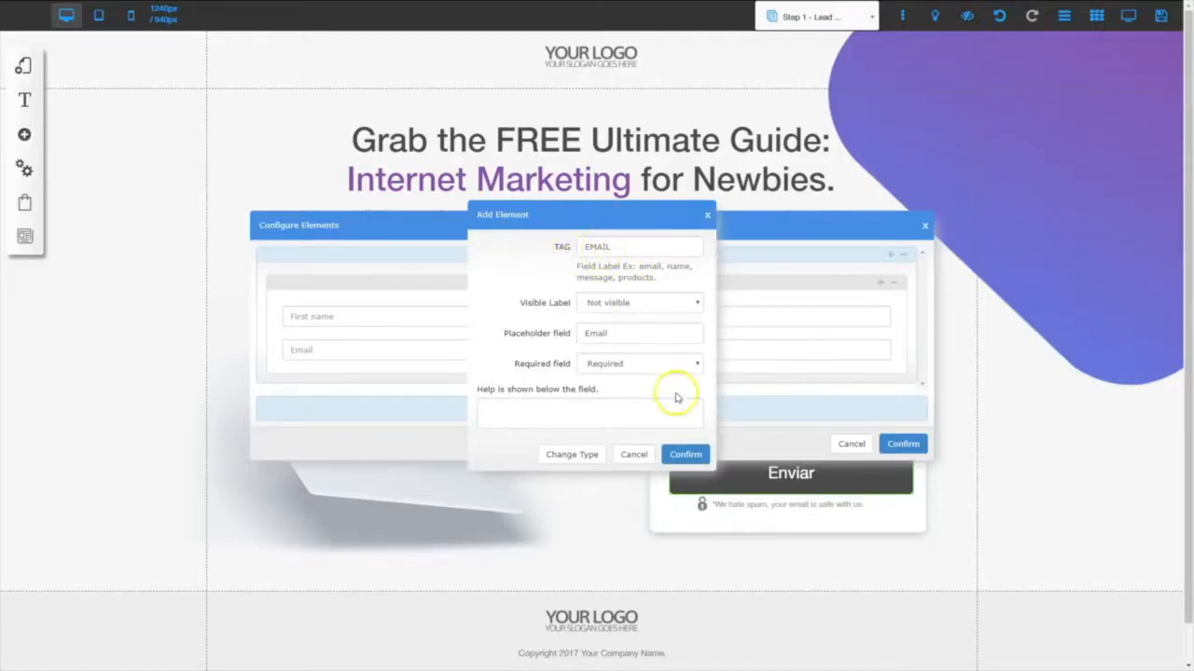
left_click(692, 456)
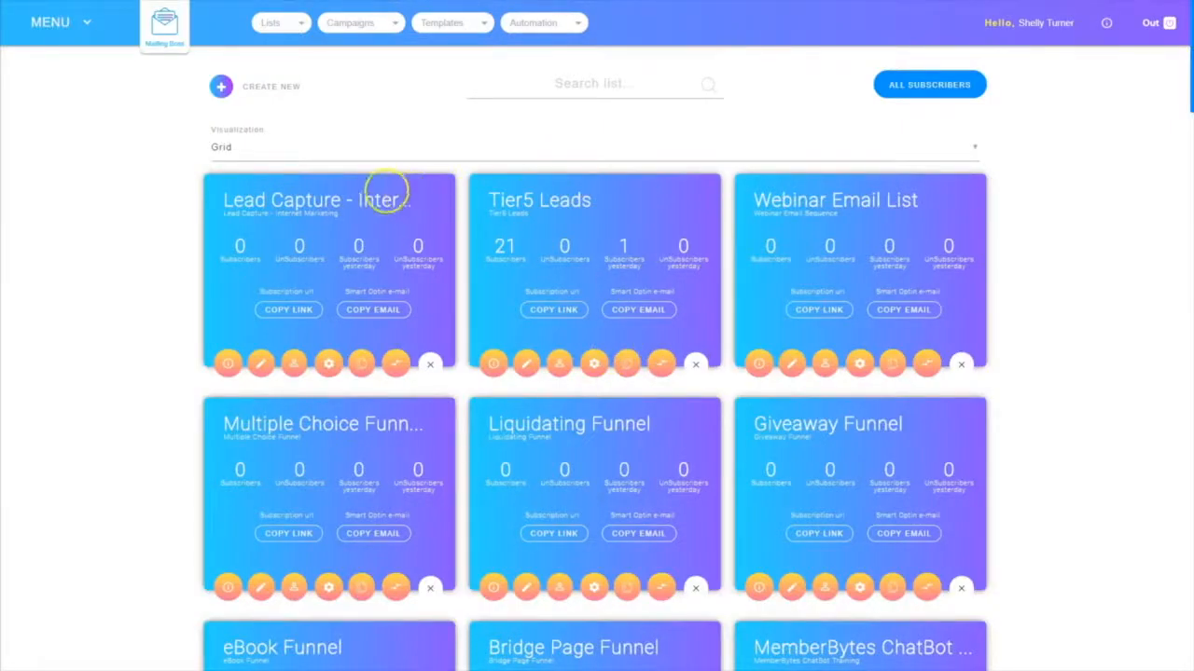
In MailingBoss, set the Name field's tag to FNAME in the Lead Capture list's fields and save the changes
left_click(224, 364)
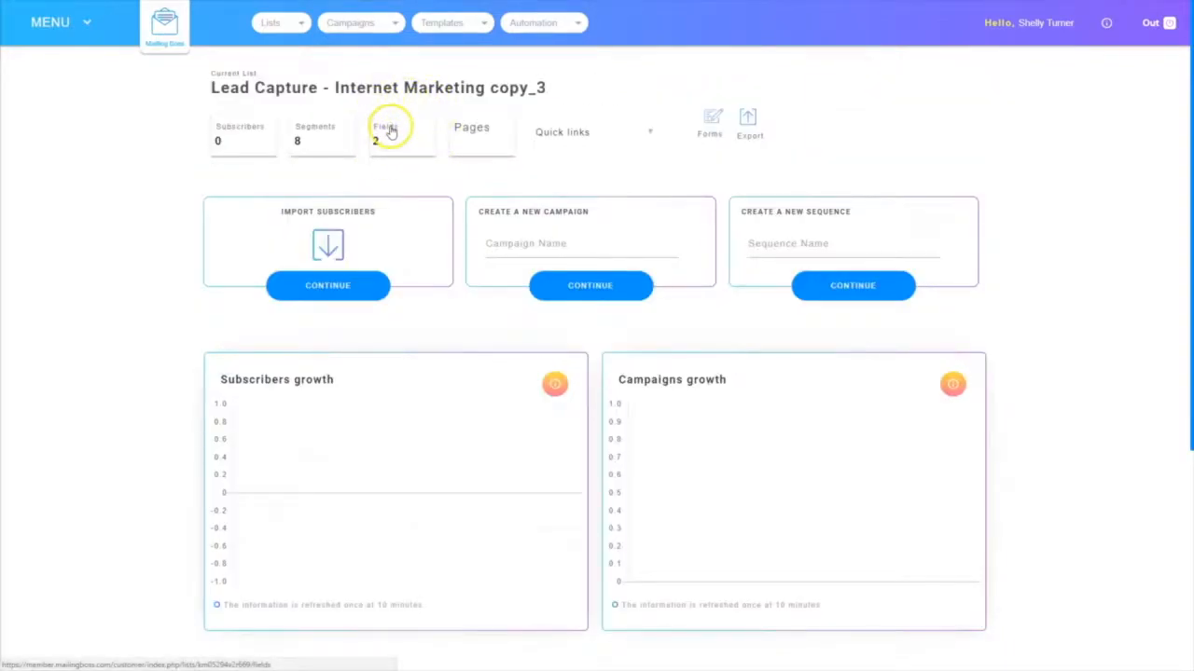
left_click(389, 131)
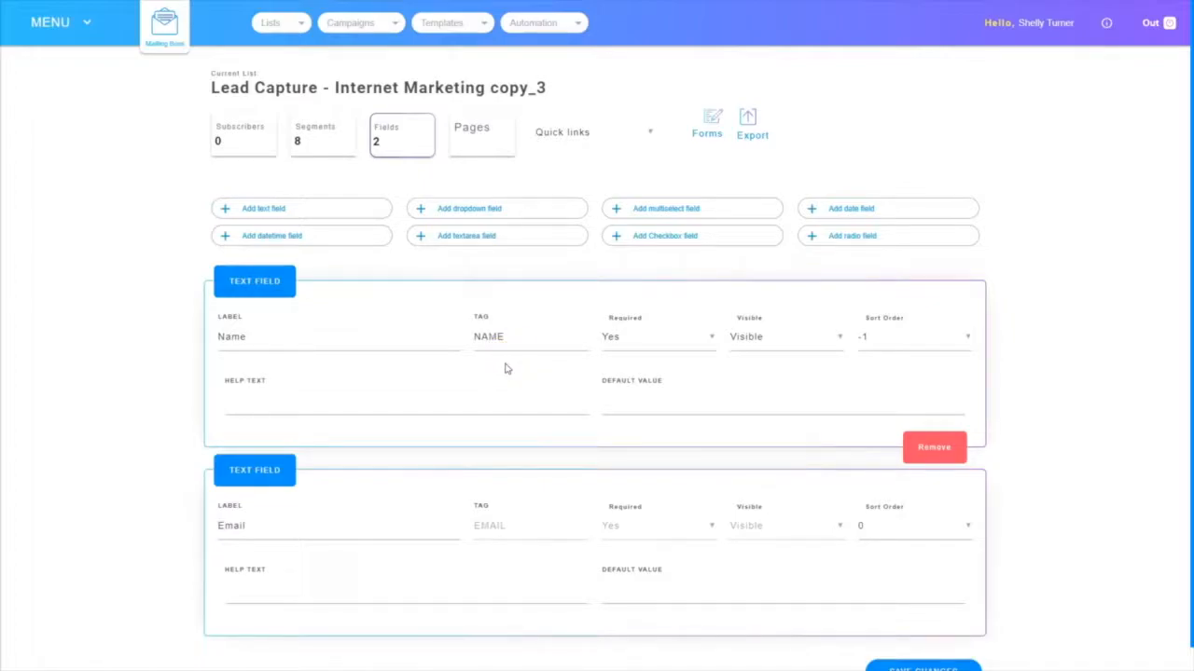
left_click(476, 337)
left_click(473, 337)
left_click(295, 532)
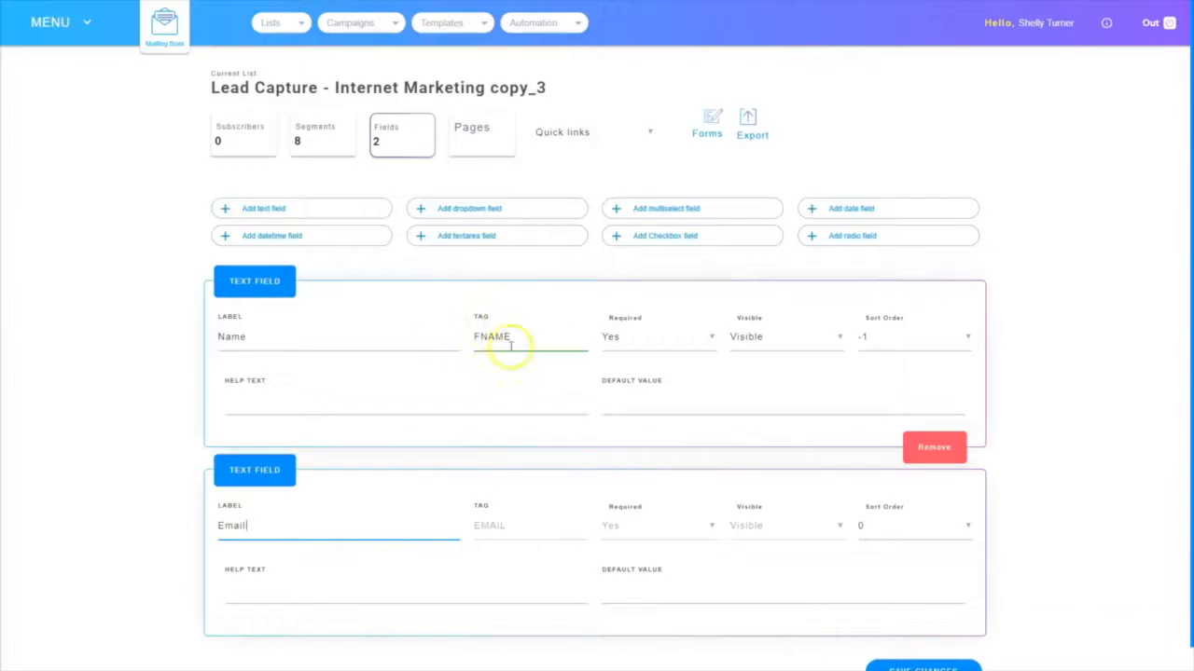
scroll(688, 599, "down", 1)
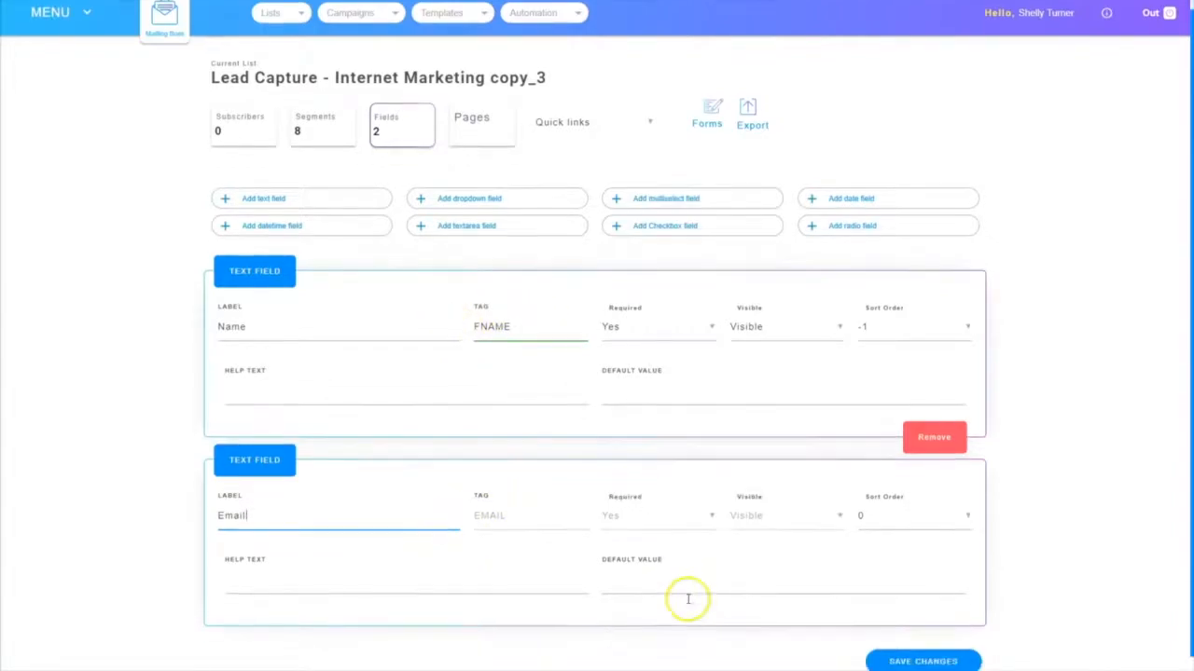
left_click(929, 650)
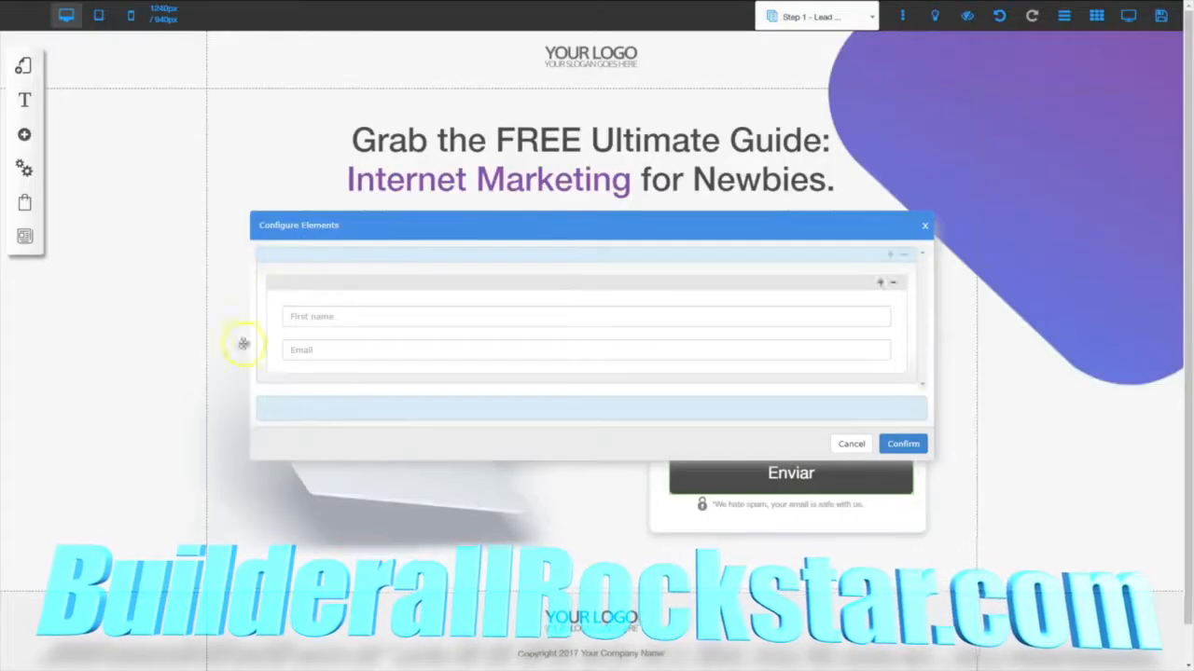
Confirm the form's element configuration and set the button background in the Form_custom_3 style to the favorite purple
left_click(901, 443)
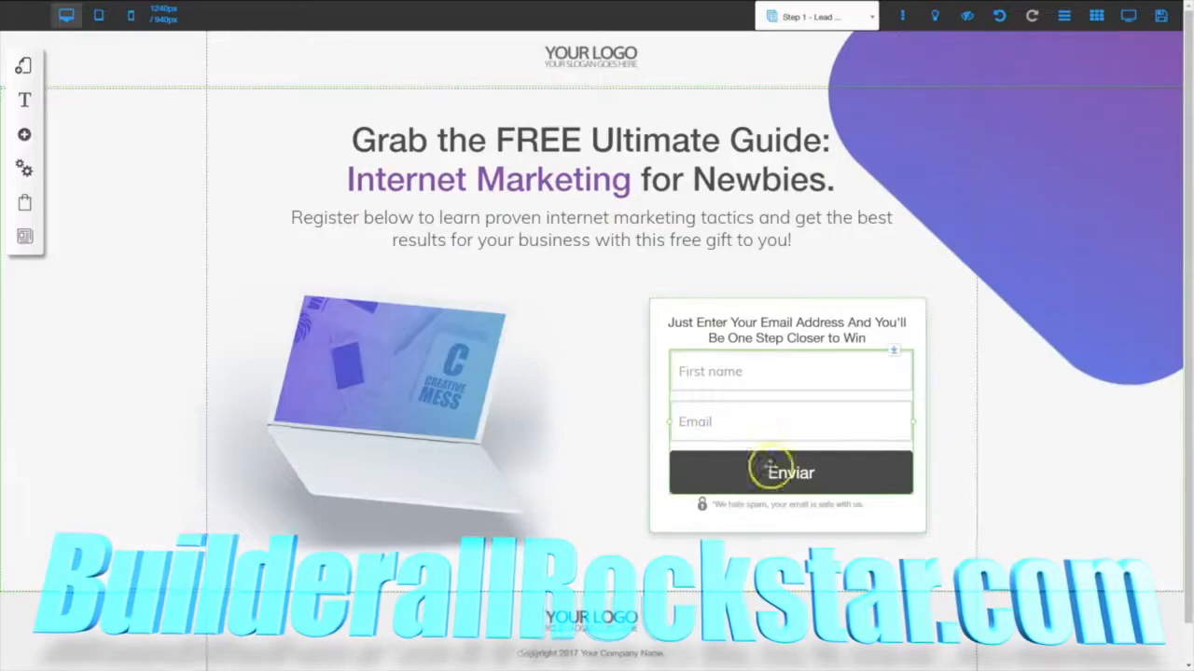
left_click(792, 425)
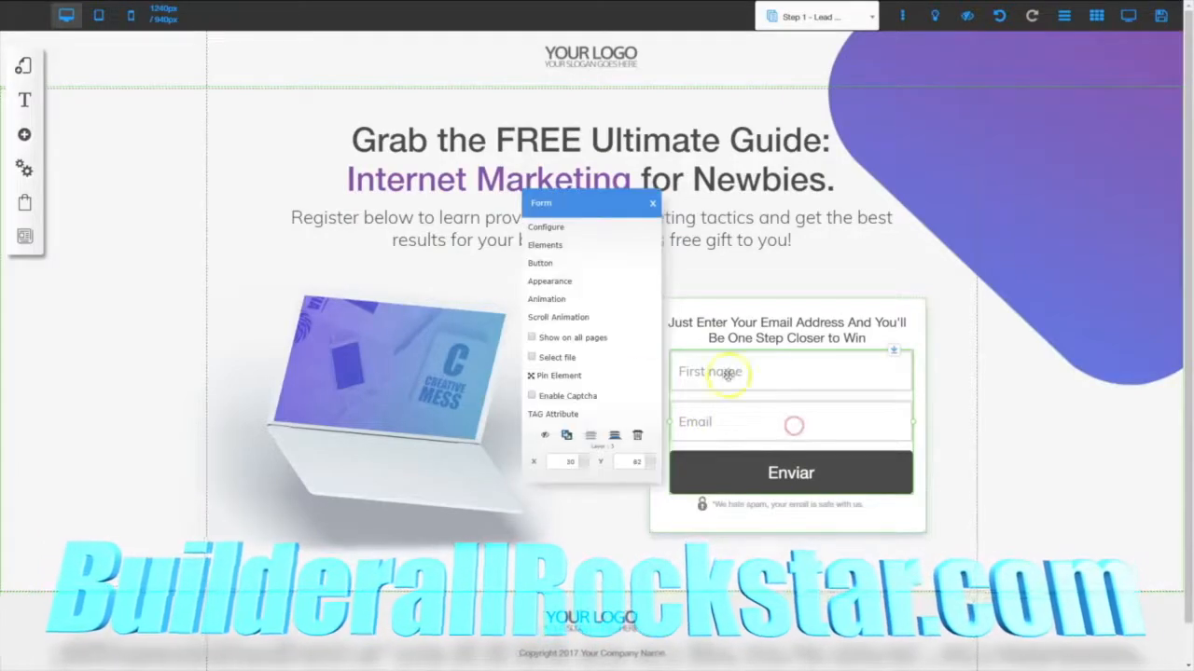
left_click(559, 282)
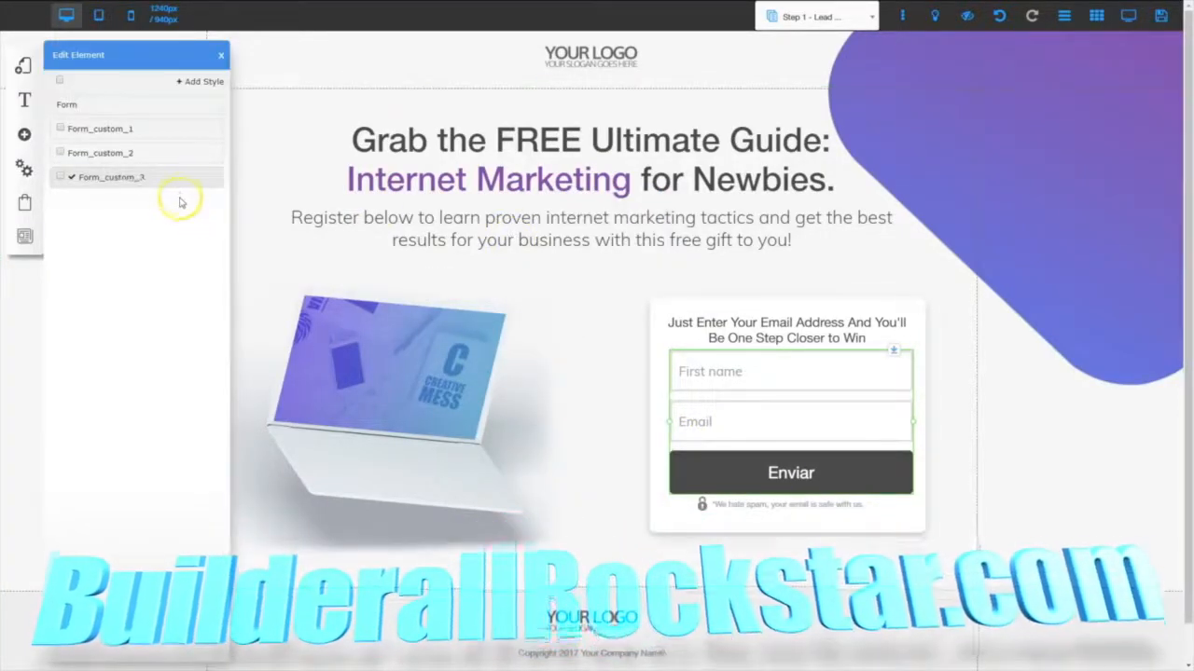
left_click(186, 179)
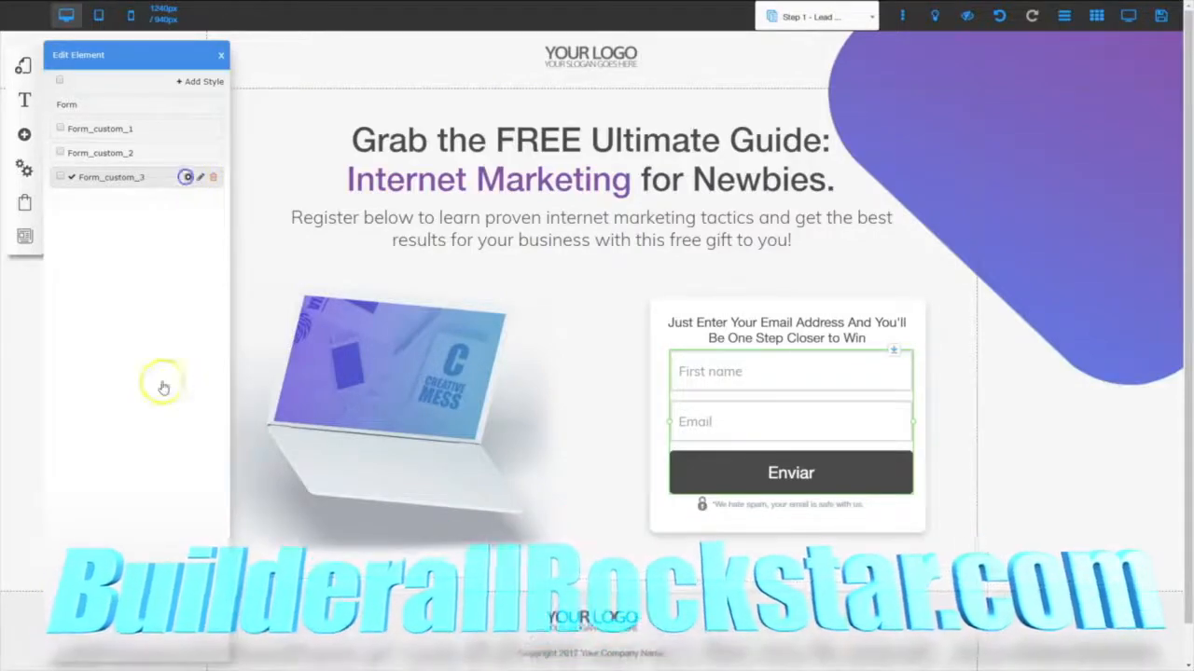
left_click(94, 262)
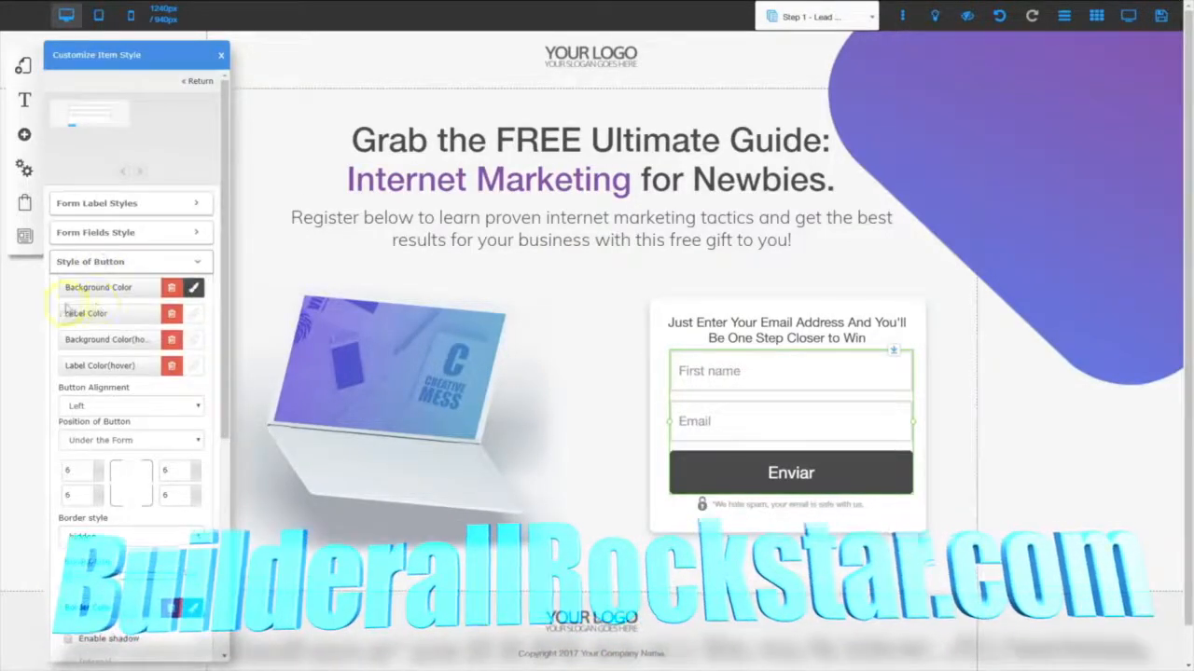
left_click(192, 290)
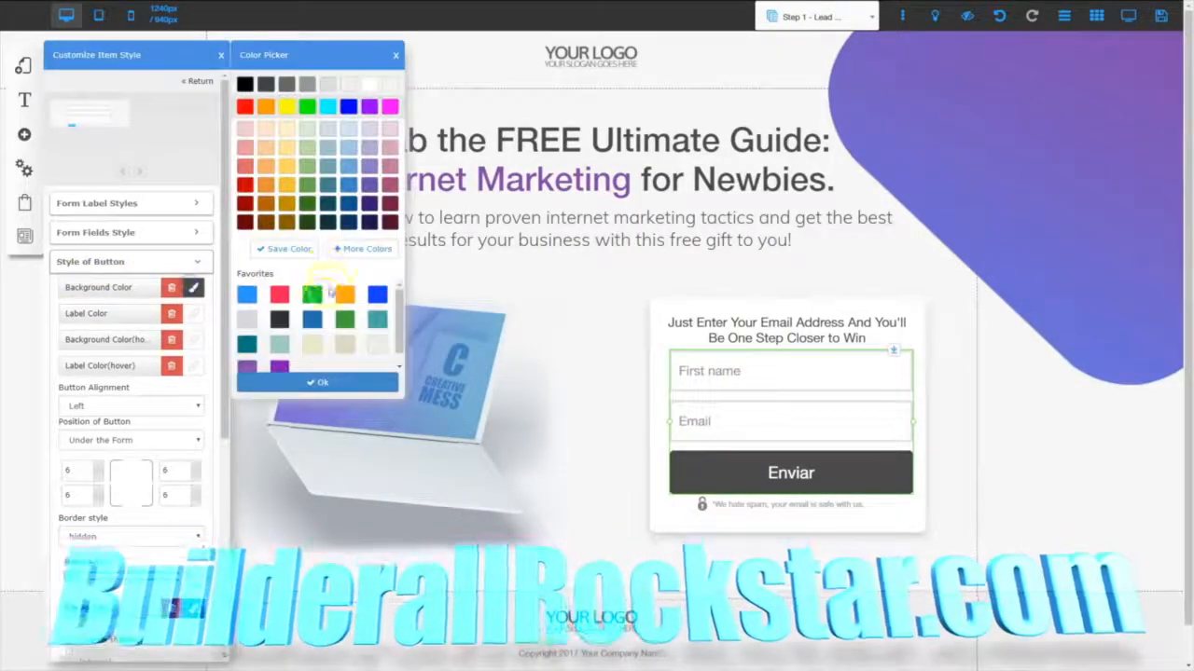
left_click(249, 369)
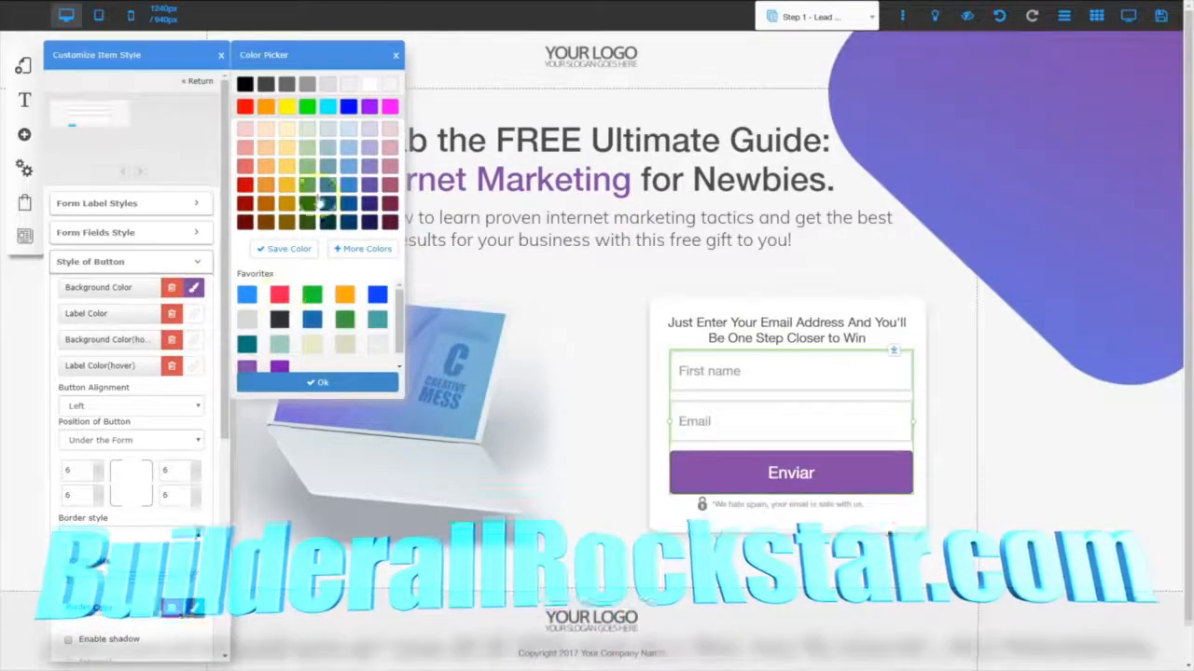
Change the opt-in form's button text to Register and save the changes to the Step 1 - Lead Capture page
left_click(779, 416)
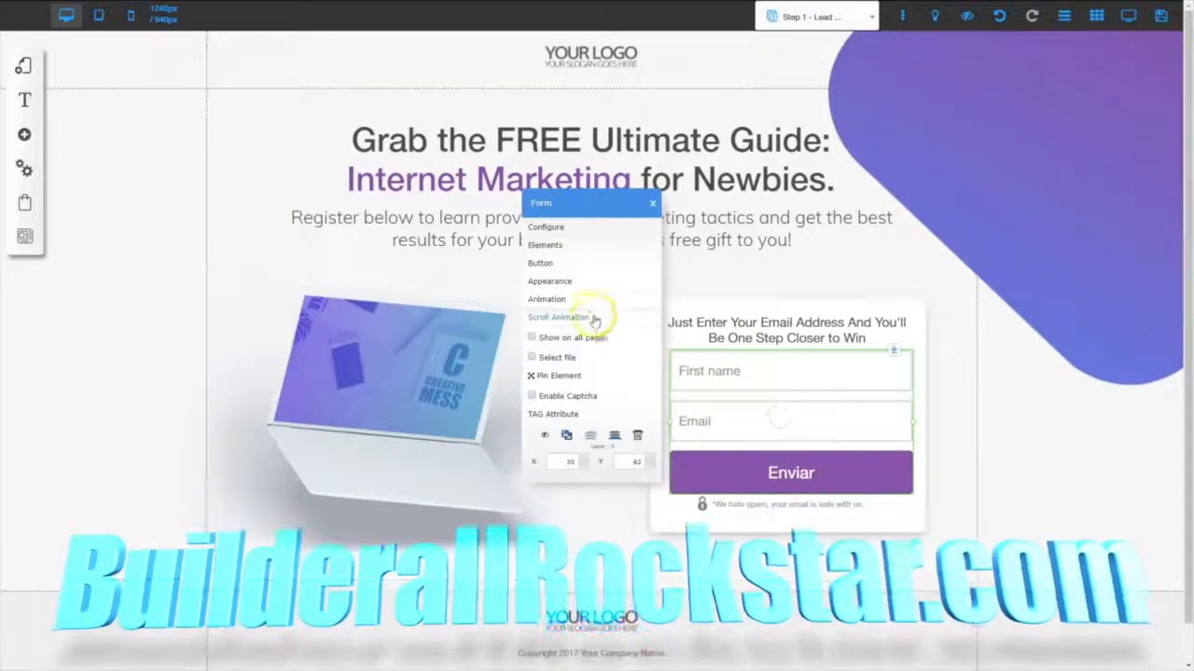
left_click(556, 262)
left_click_drag(533, 303, 503, 303)
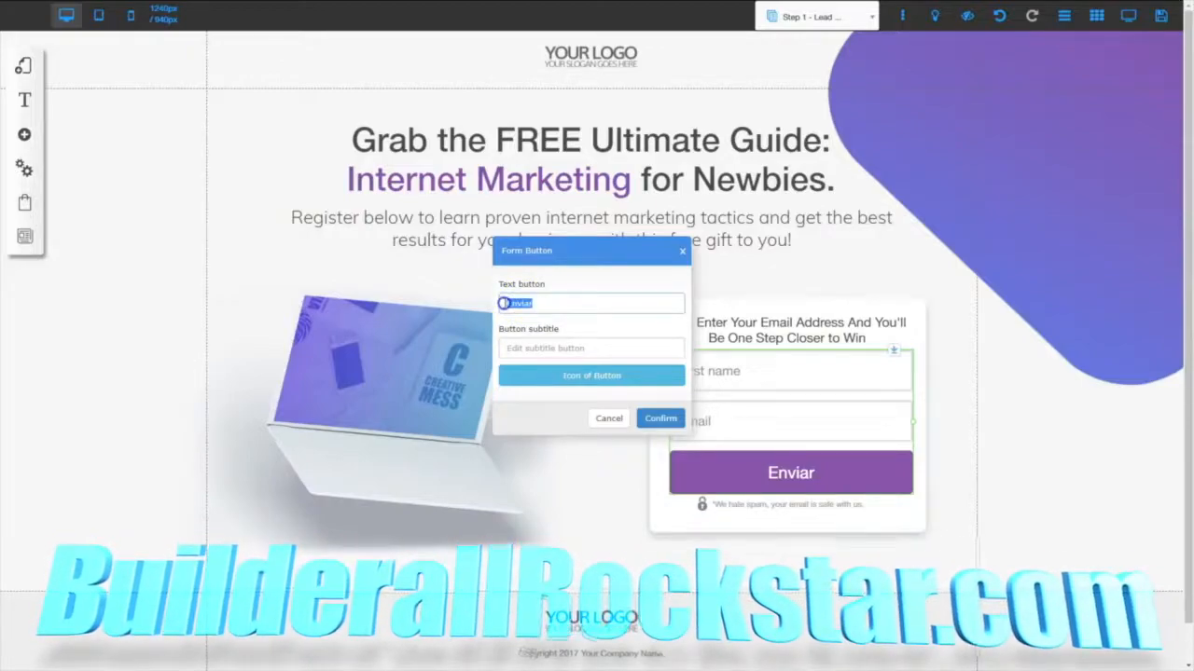
type("Register")
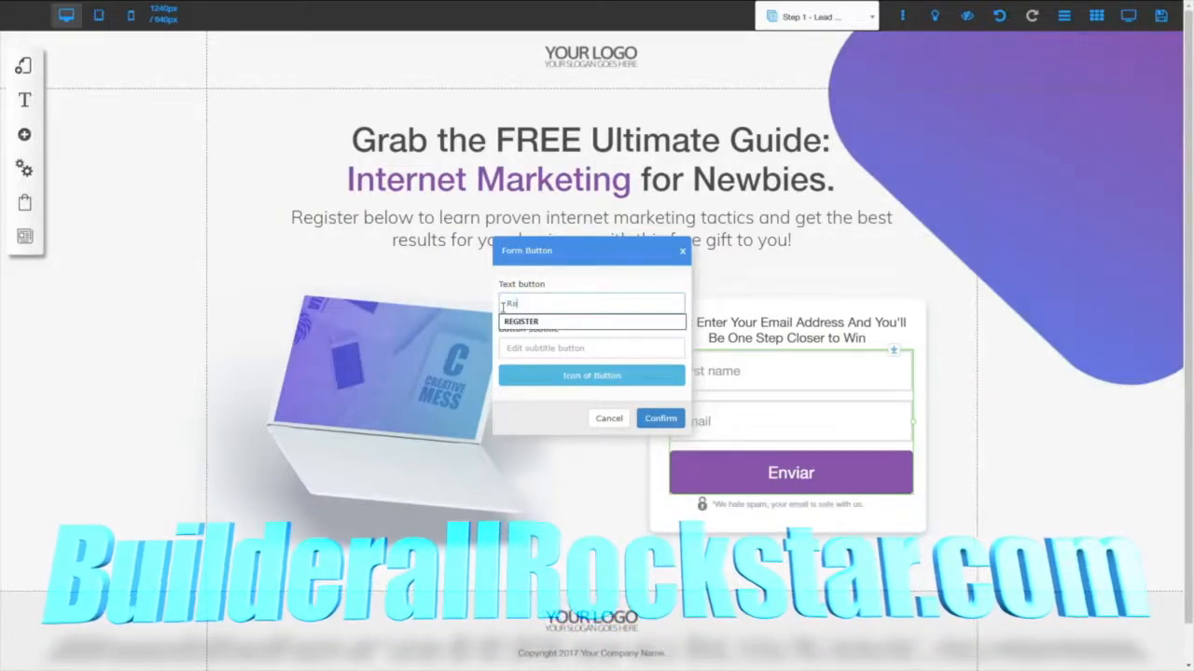
left_click(660, 419)
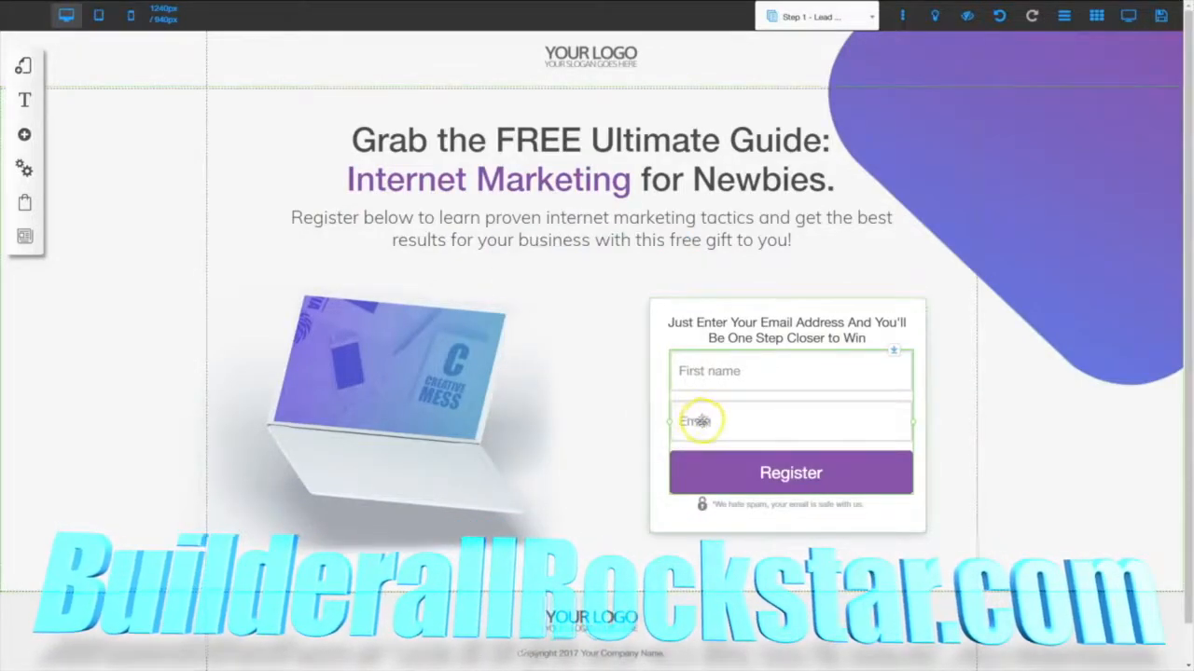
left_click(1161, 18)
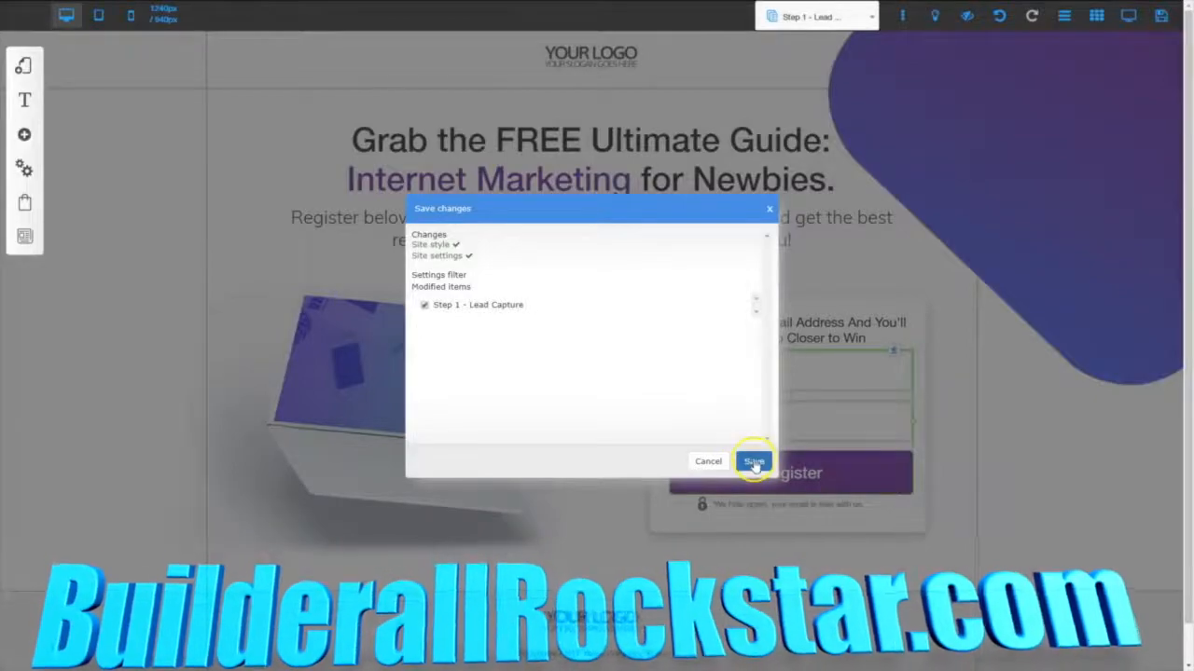
left_click(754, 463)
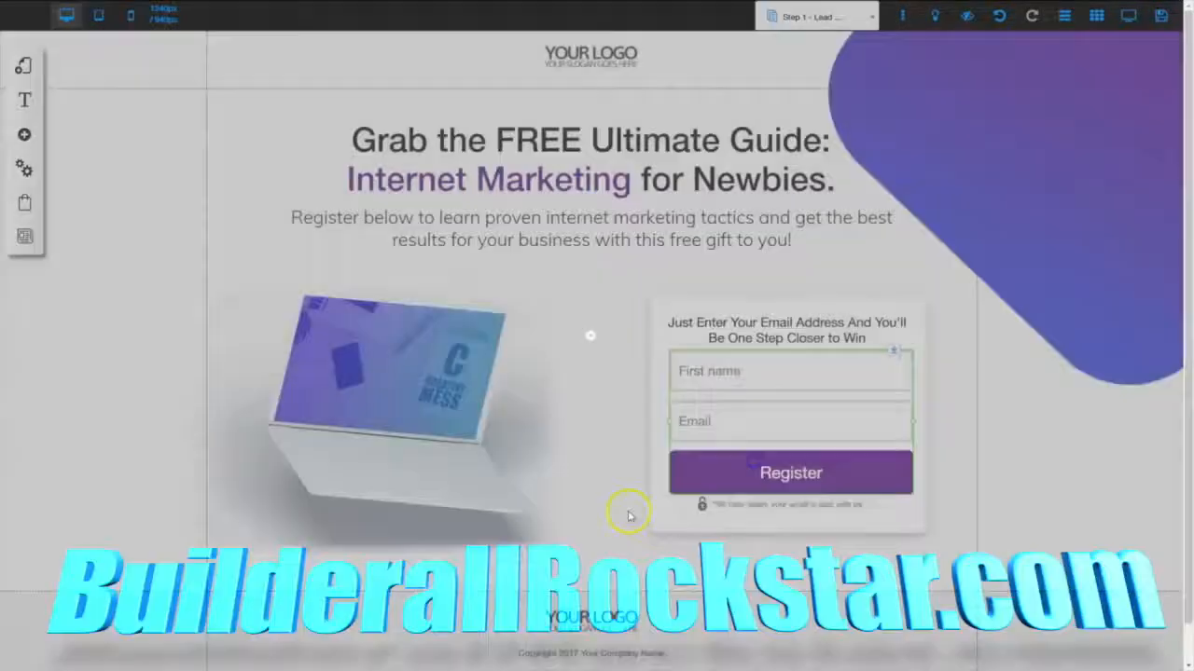